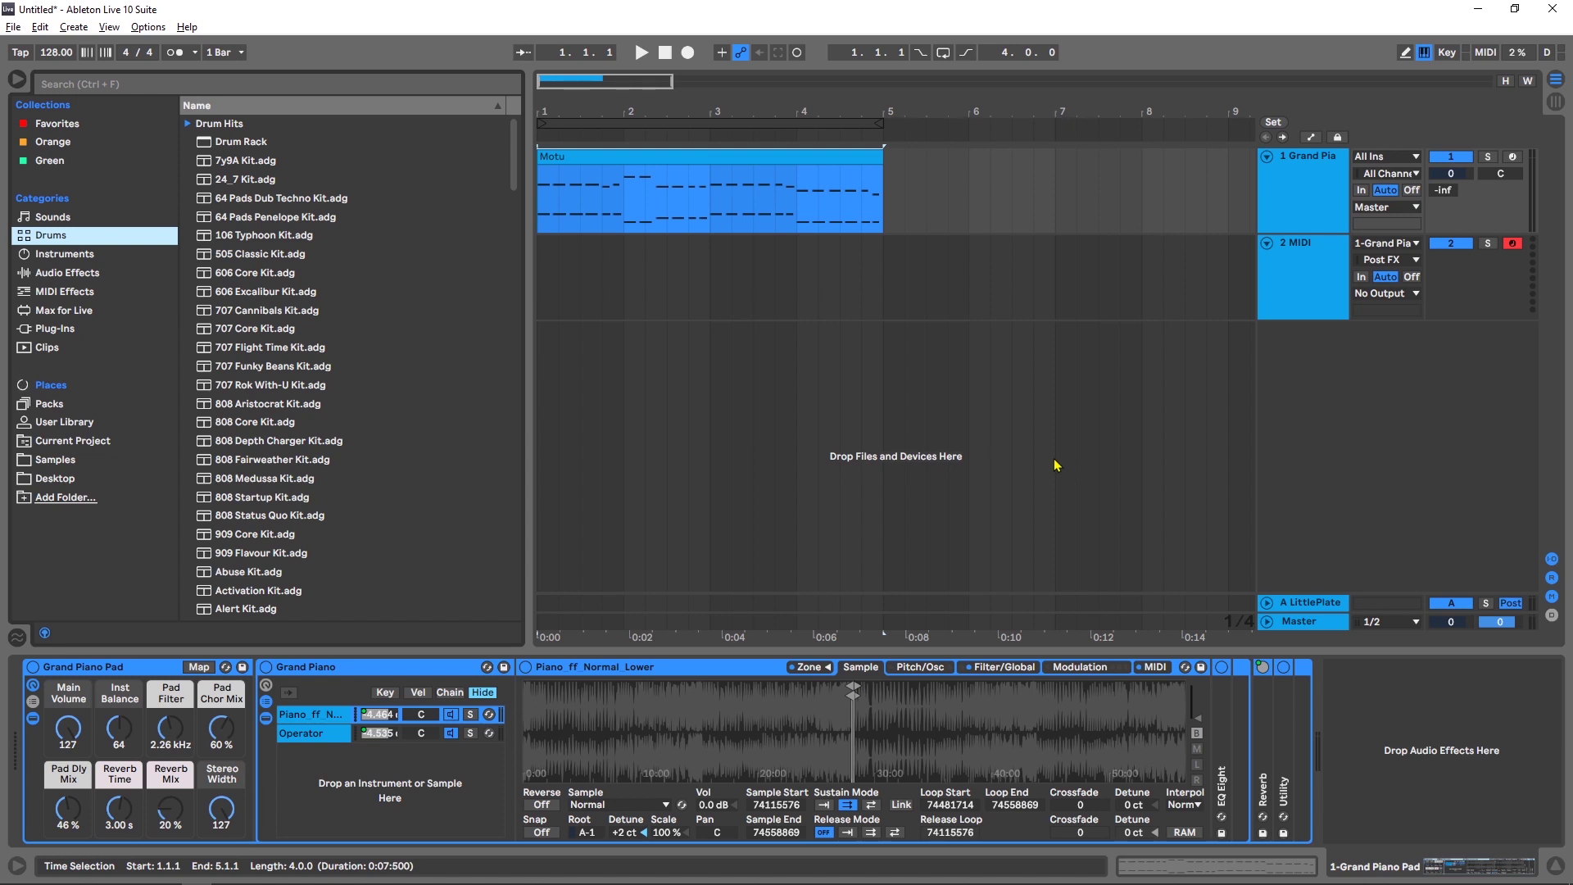
Open the Motu piano clip in the clip editor to see its notes and velocities
{"action": "left_click", "coordinate": [740, 160]}
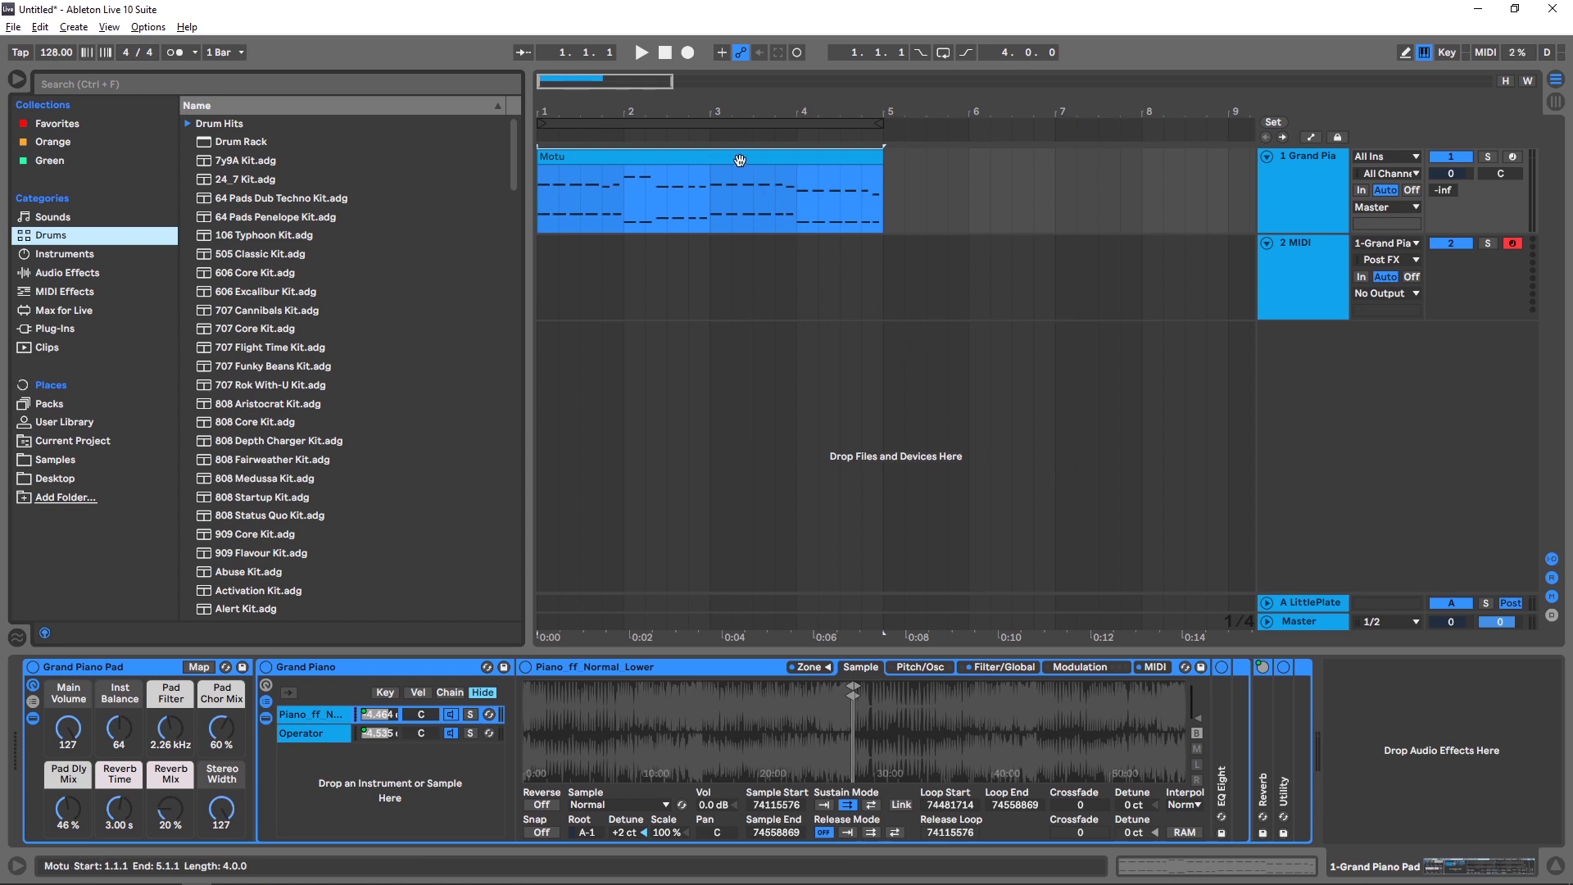
{"action": "double_click", "coordinate": [740, 160]}
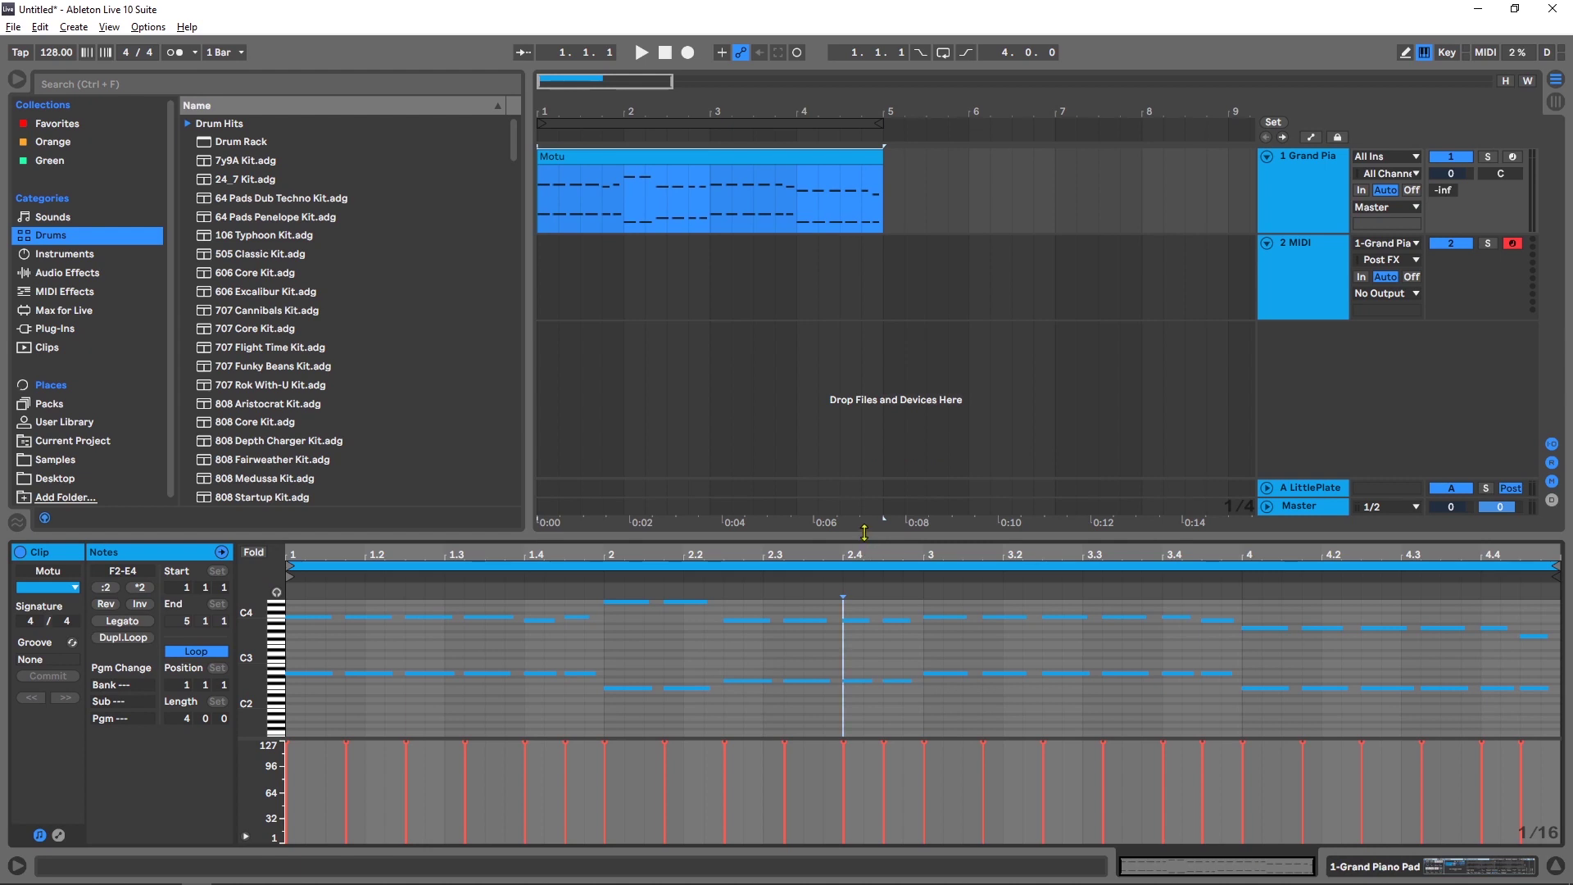
{"action": "left_click_drag", "start_coordinate": [867, 524], "coordinate": [876, 446]}
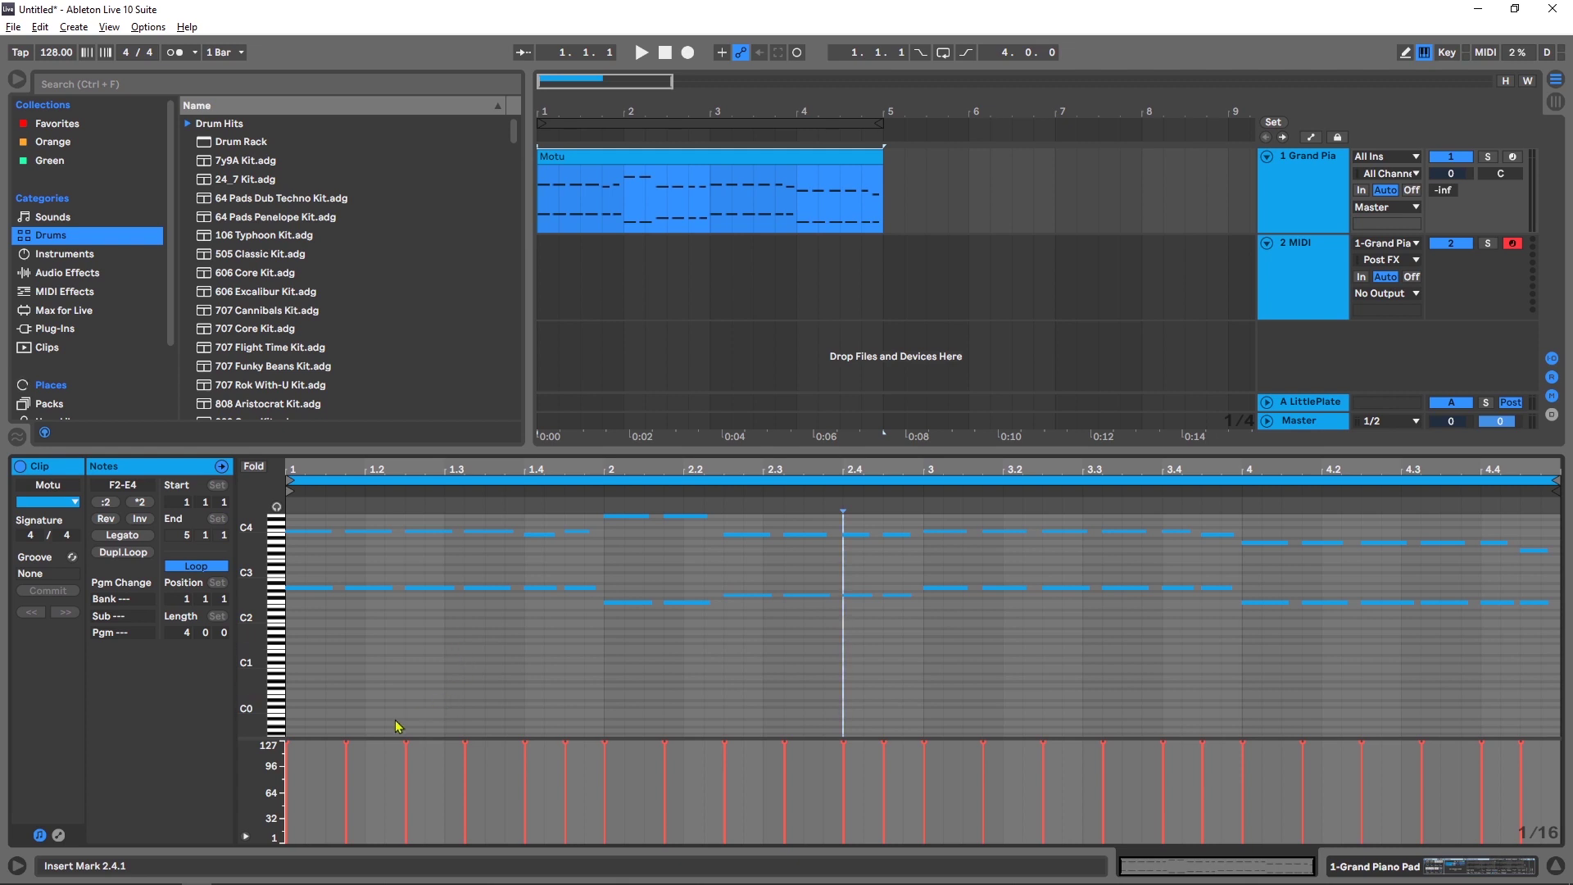
{"action": "left_click_drag", "start_coordinate": [1541, 766], "coordinate": [283, 737]}
{"action": "left_click", "coordinate": [383, 647]}
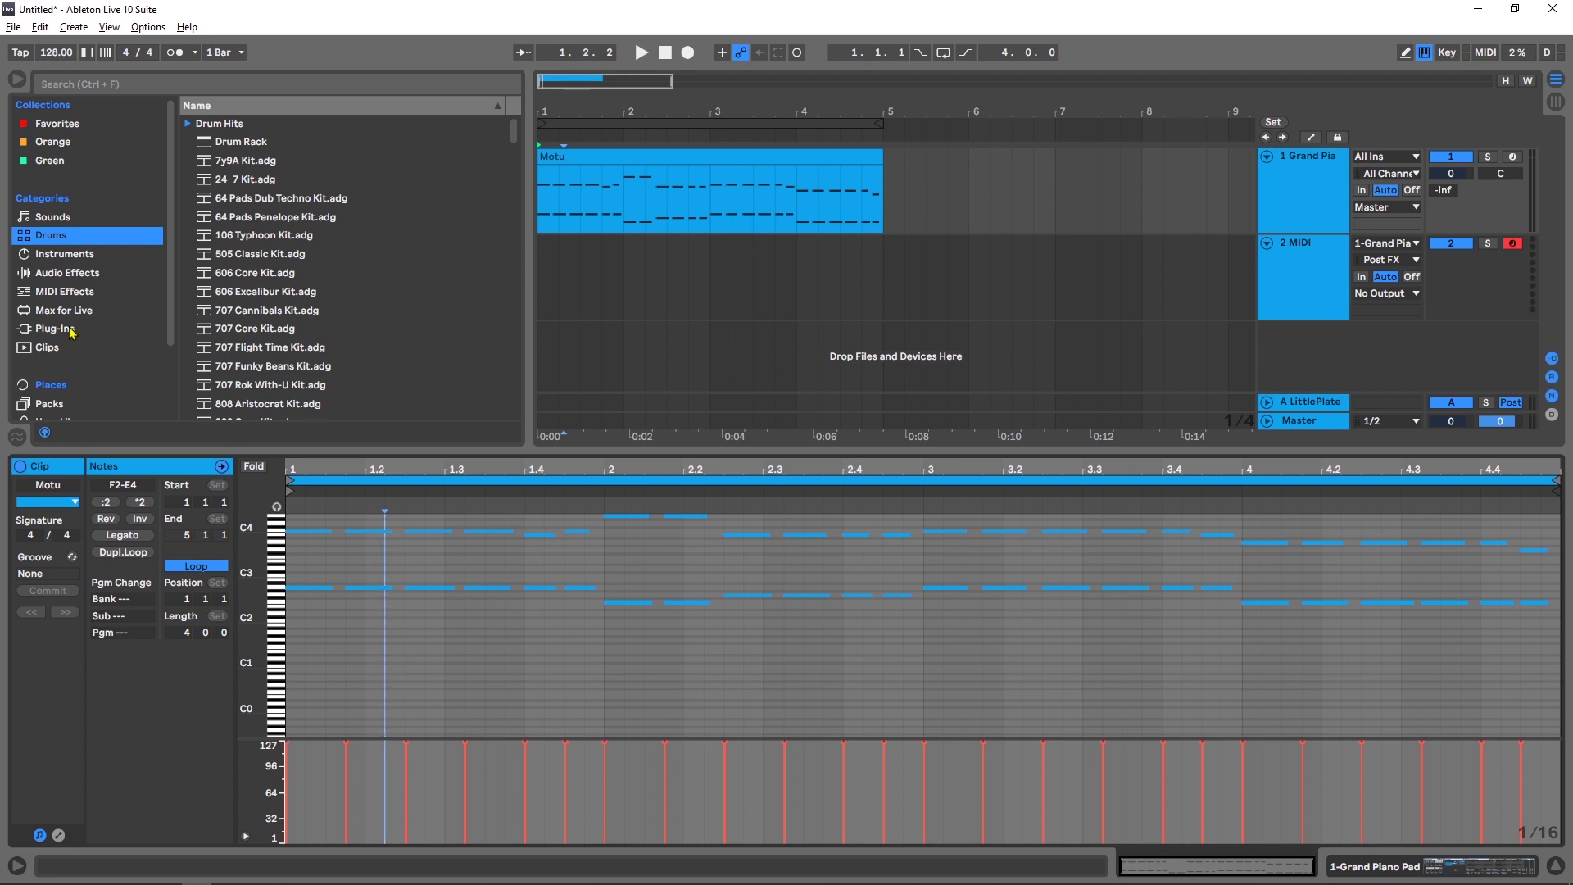
Add the Add some Random velocity effect to the Grand Piano track, then select the 2 MIDI track
{"action": "left_click", "coordinate": [45, 291]}
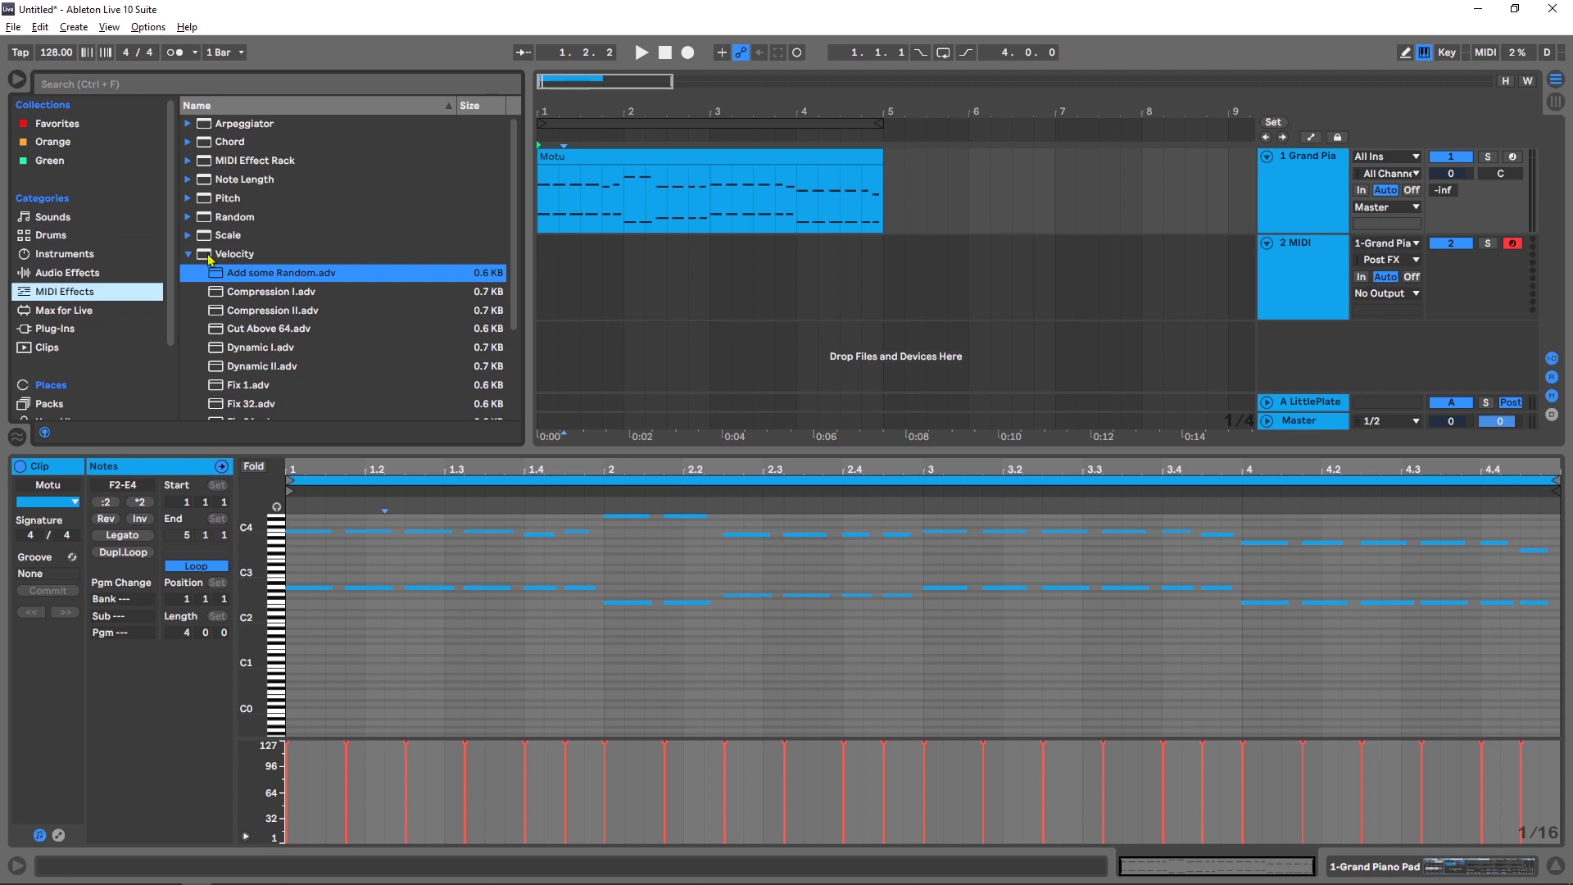
{"action": "left_click", "coordinate": [206, 256]}
{"action": "left_click_drag", "start_coordinate": [238, 275], "coordinate": [572, 208]}
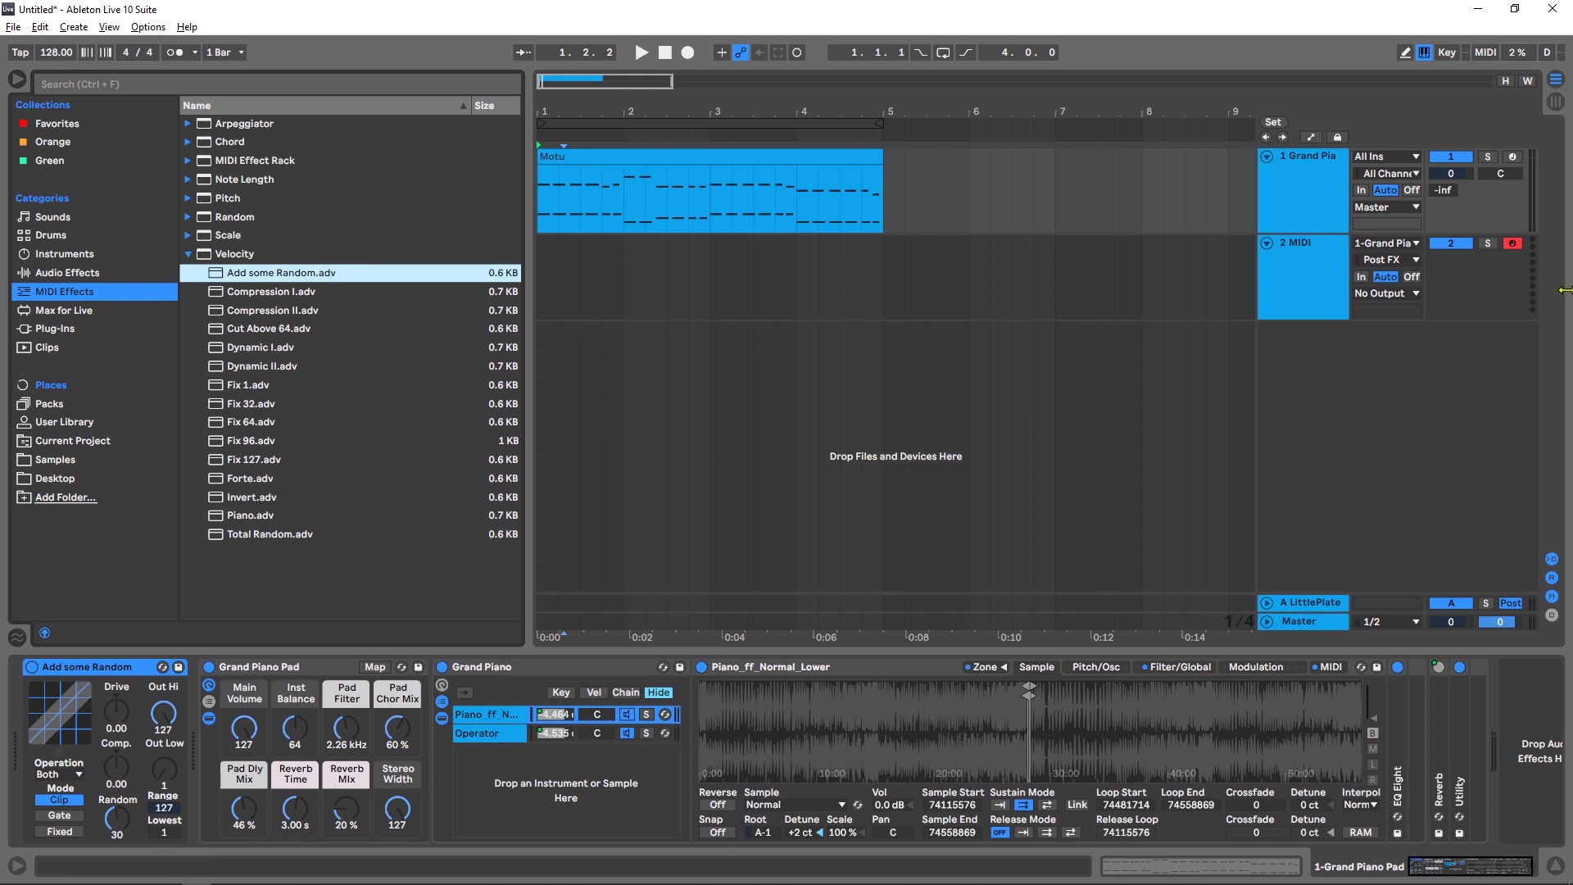
{"action": "left_click", "coordinate": [1502, 252]}
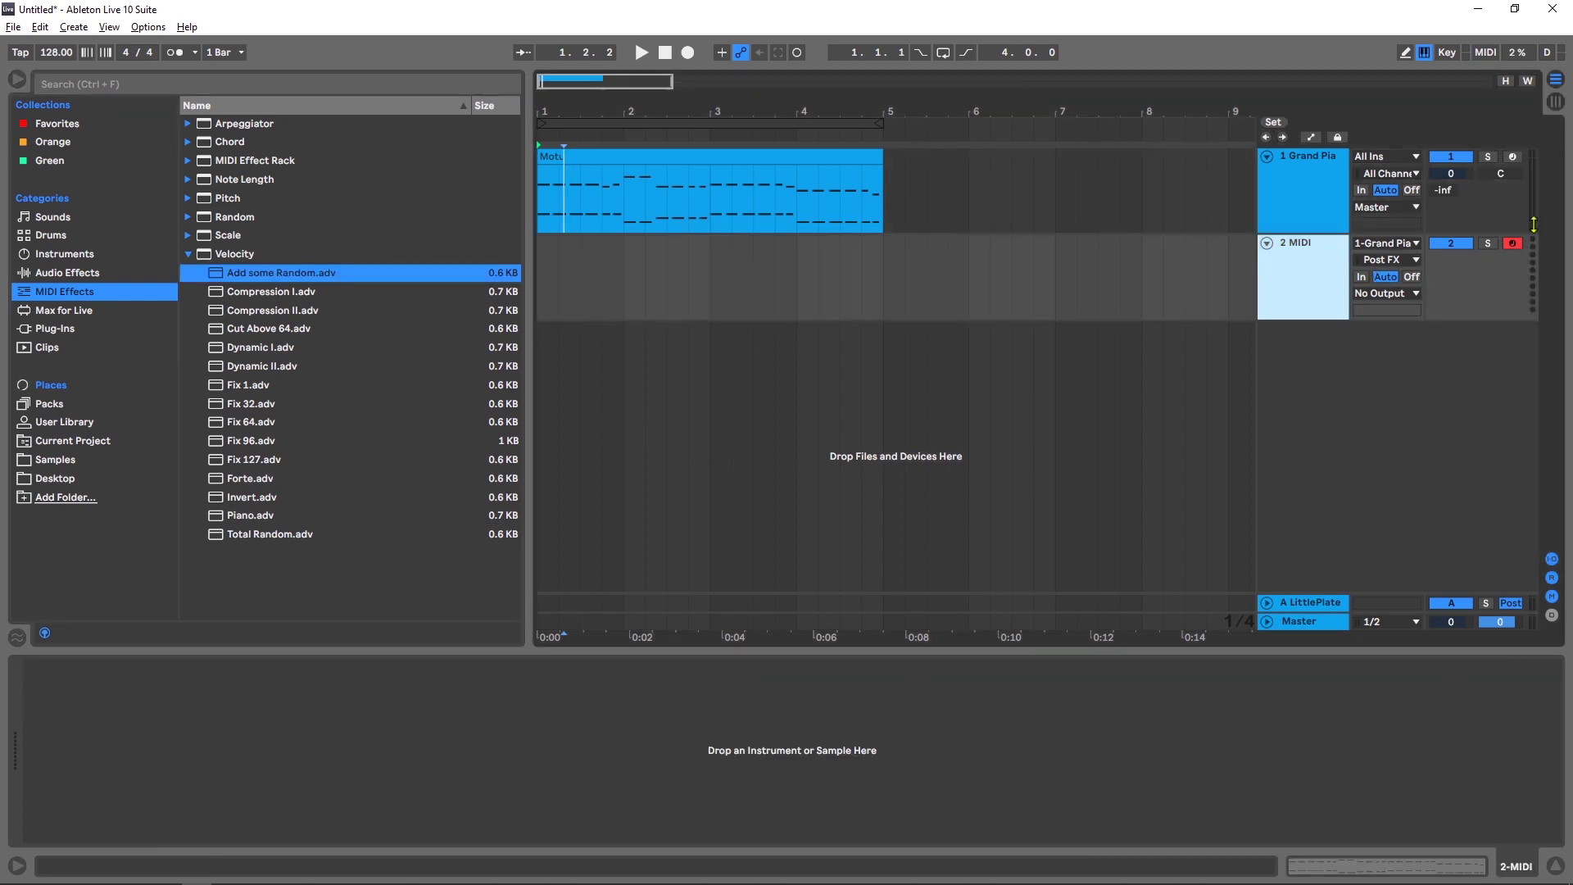
Record a four-bar take from the start onto 2 MIDI and open the resulting 2-MIDI 4 clip
{"action": "left_click", "coordinate": [664, 52]}
{"action": "left_click", "coordinate": [688, 52]}
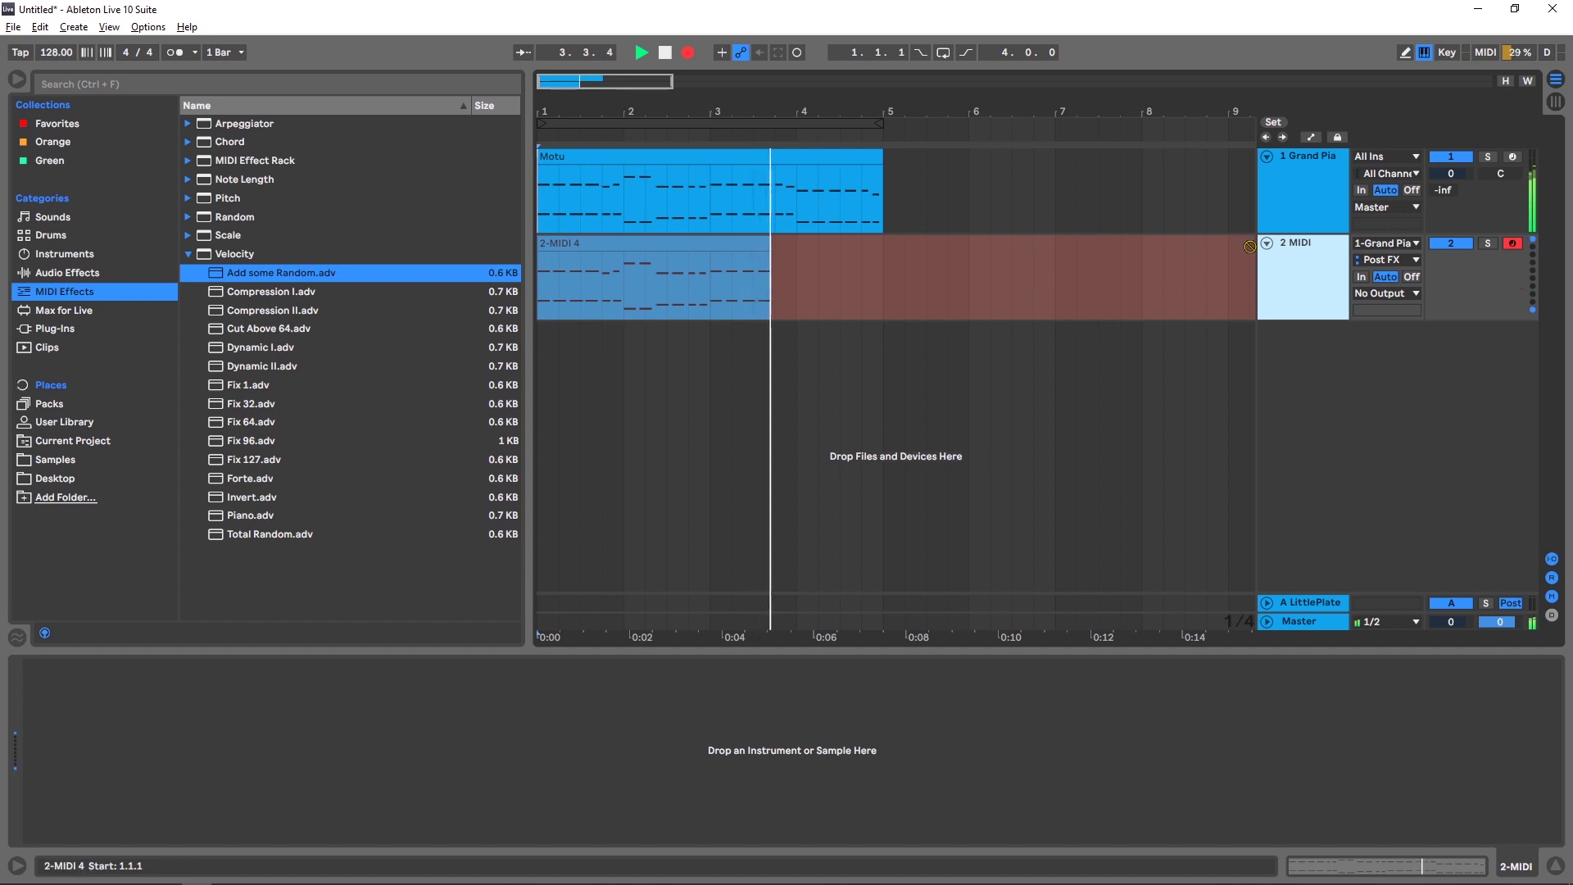
{"action": "key", "text": "space"}
{"action": "double_click", "coordinate": [748, 245]}
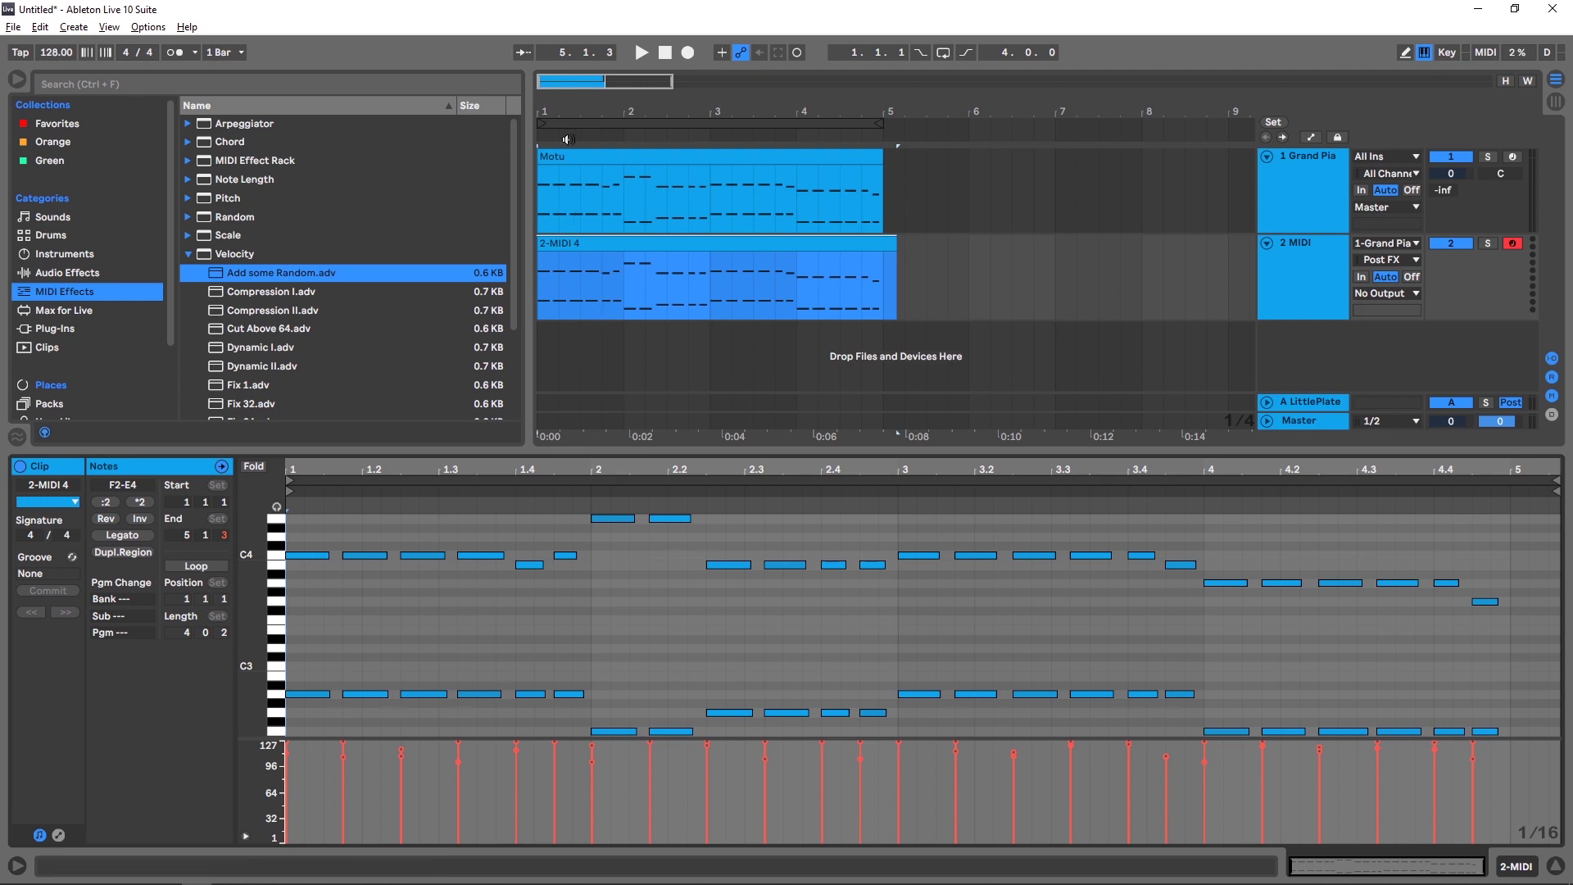
Show the Grand Piano Pad device chain, with Add some Random at Random 30 and output range 1–127
{"action": "left_click", "coordinate": [579, 153]}
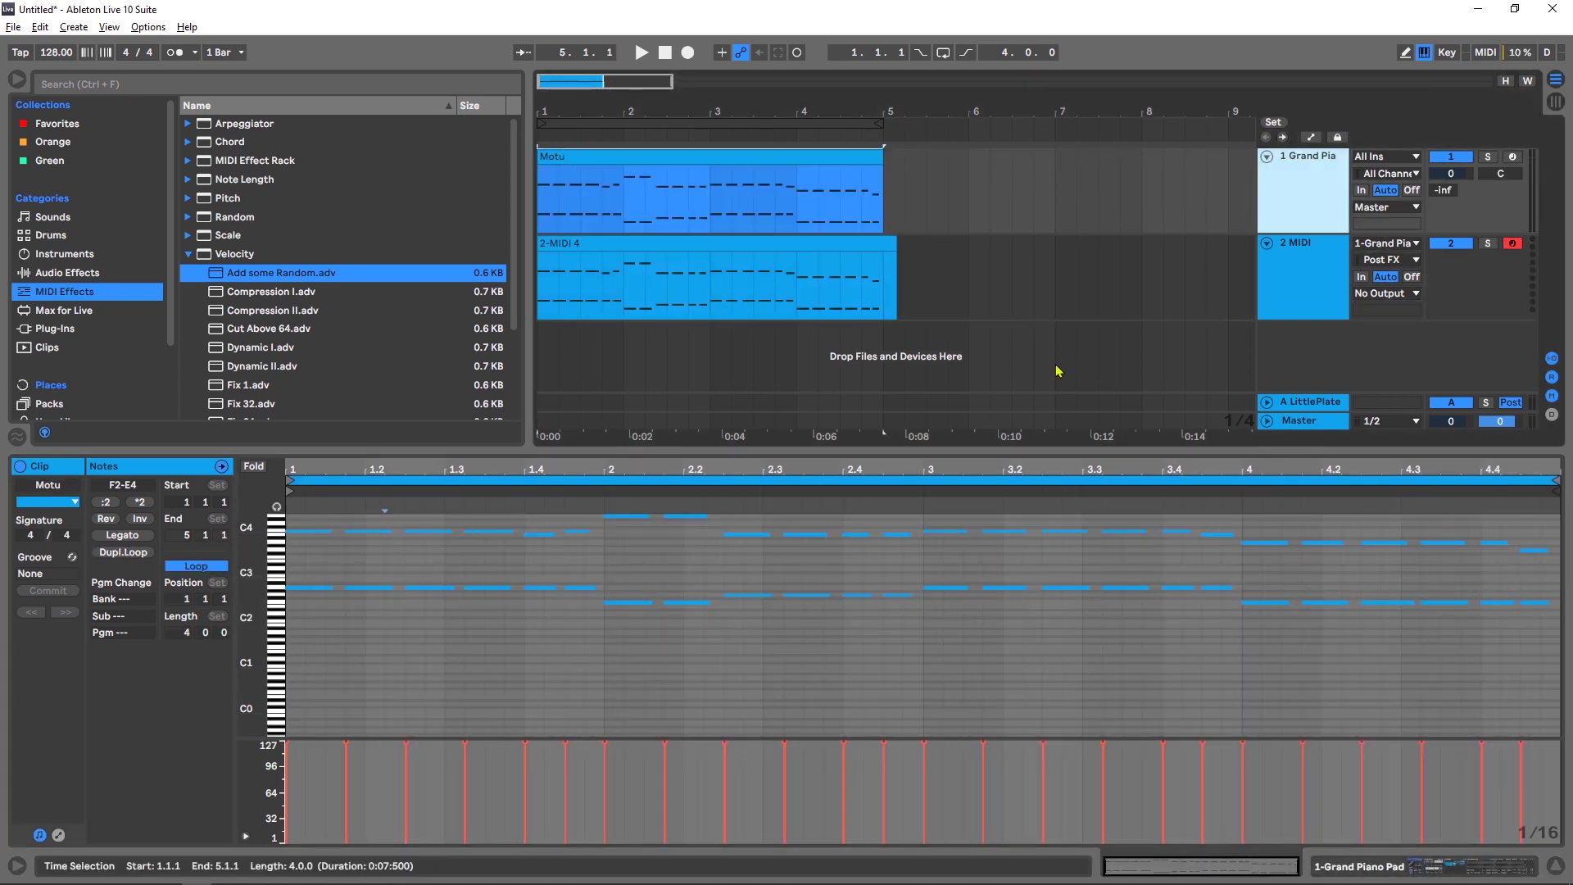
{"action": "left_click", "coordinate": [1435, 865]}
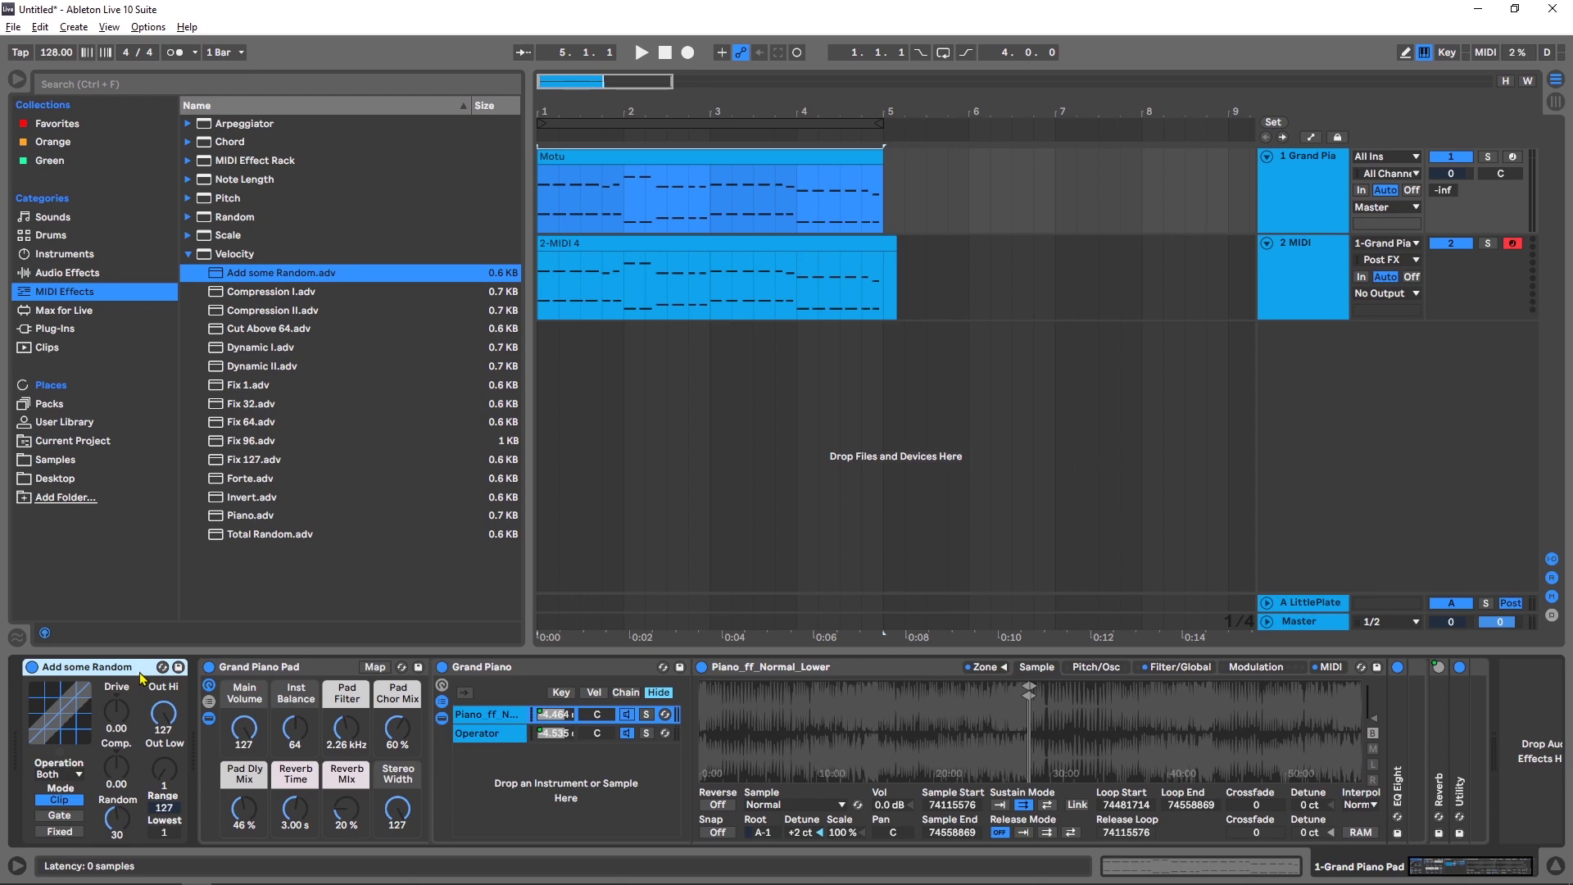
Apply the Breakbeat 137 groove to the Motu clip and show it in the Groove Pool
{"action": "left_click", "coordinate": [640, 159]}
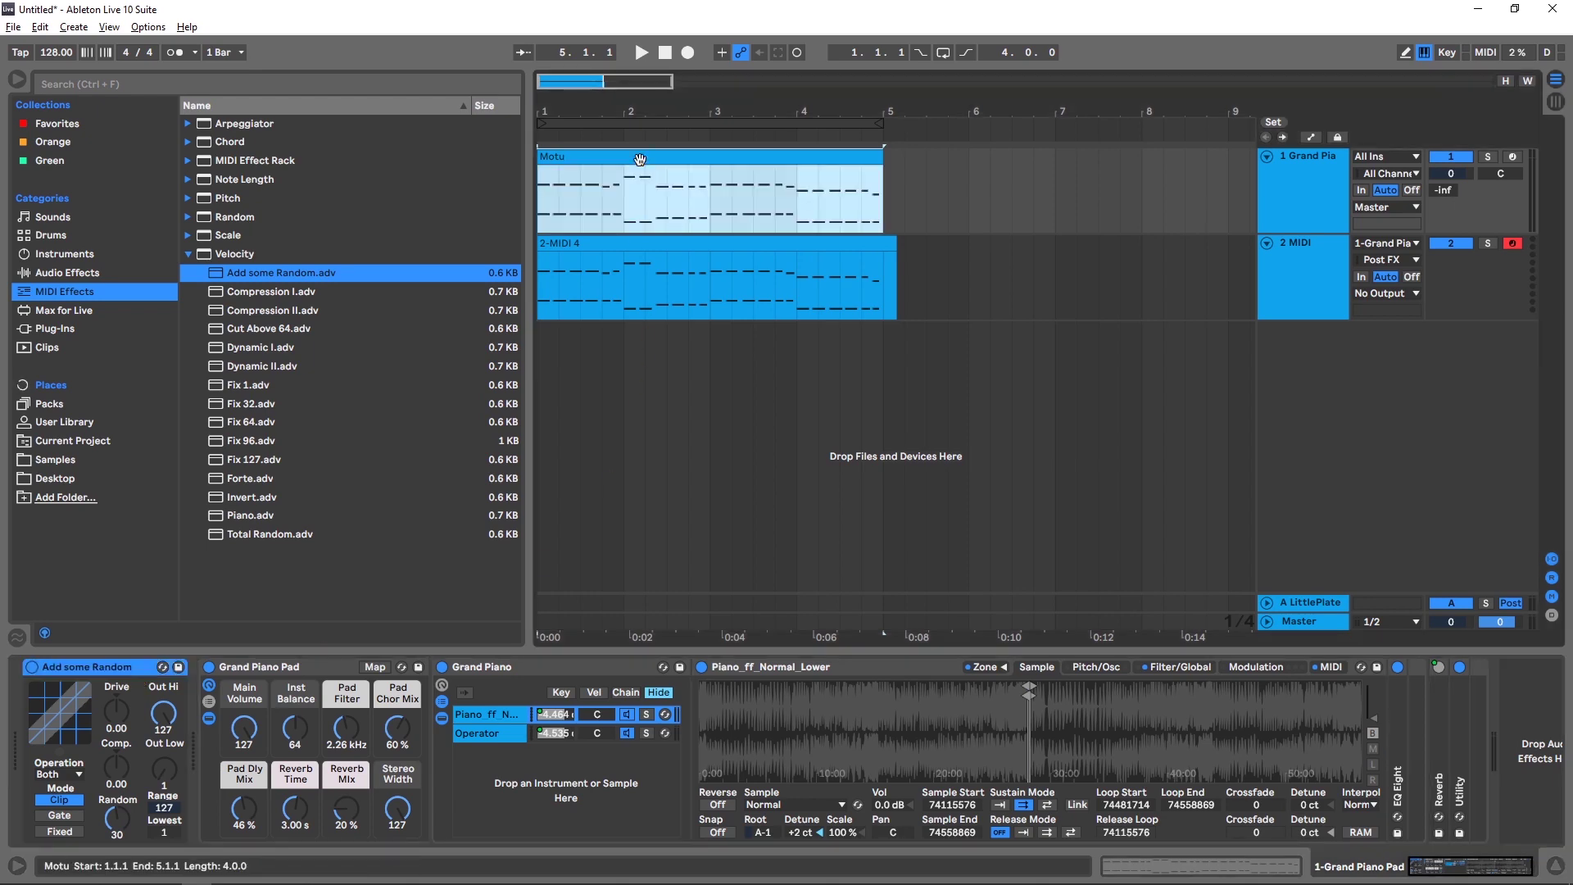
{"action": "double_click", "coordinate": [640, 159]}
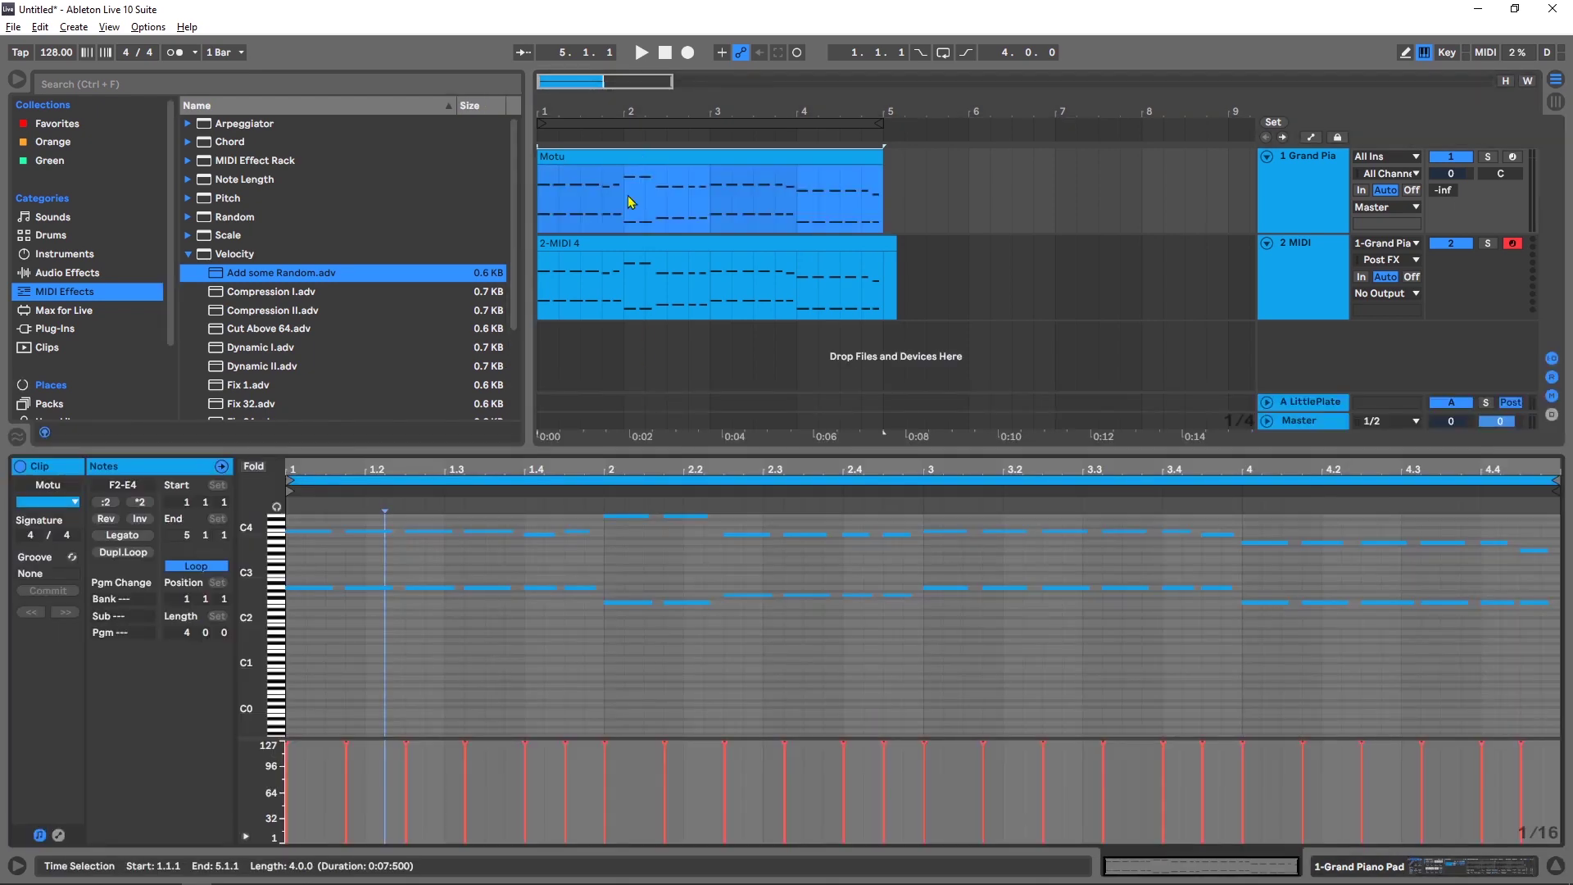
{"action": "left_click", "coordinate": [72, 557]}
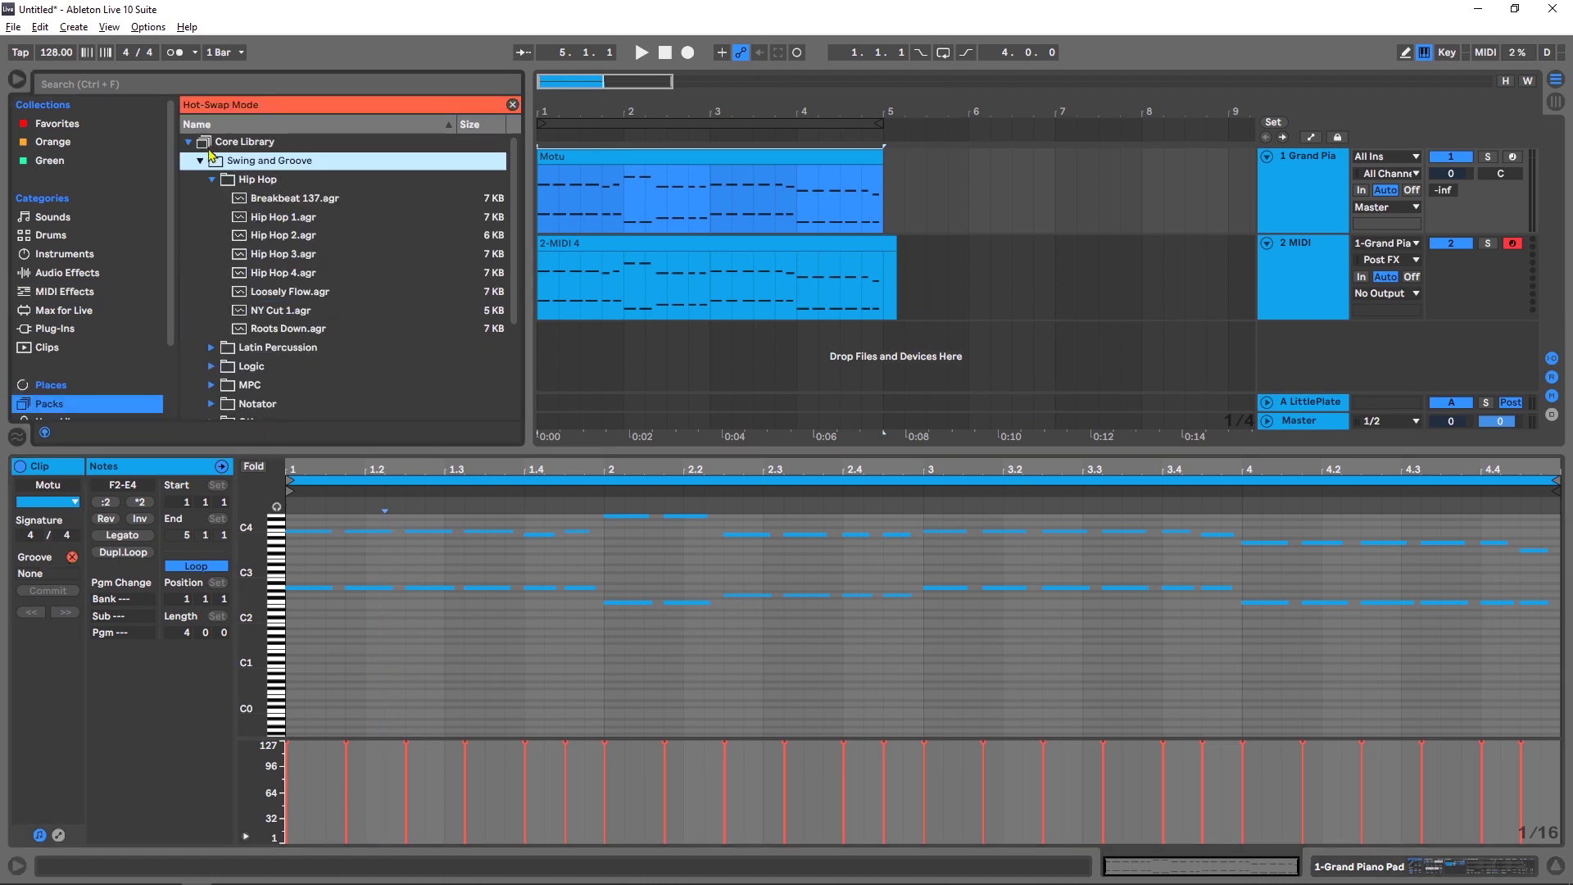
{"action": "double_click", "coordinate": [269, 205]}
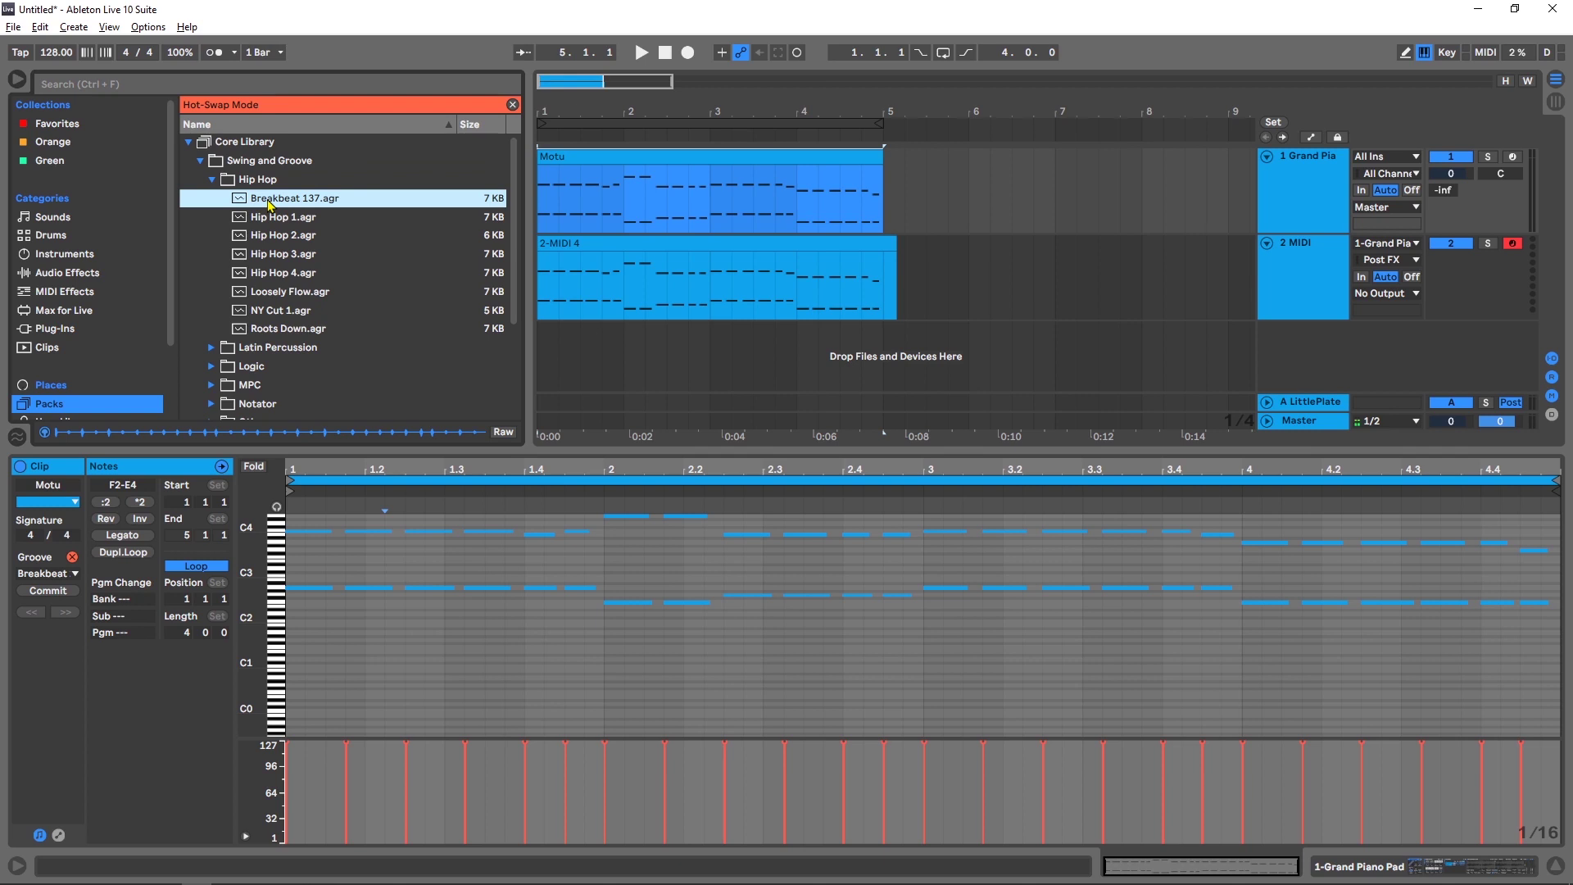
{"action": "left_click", "coordinate": [18, 437]}
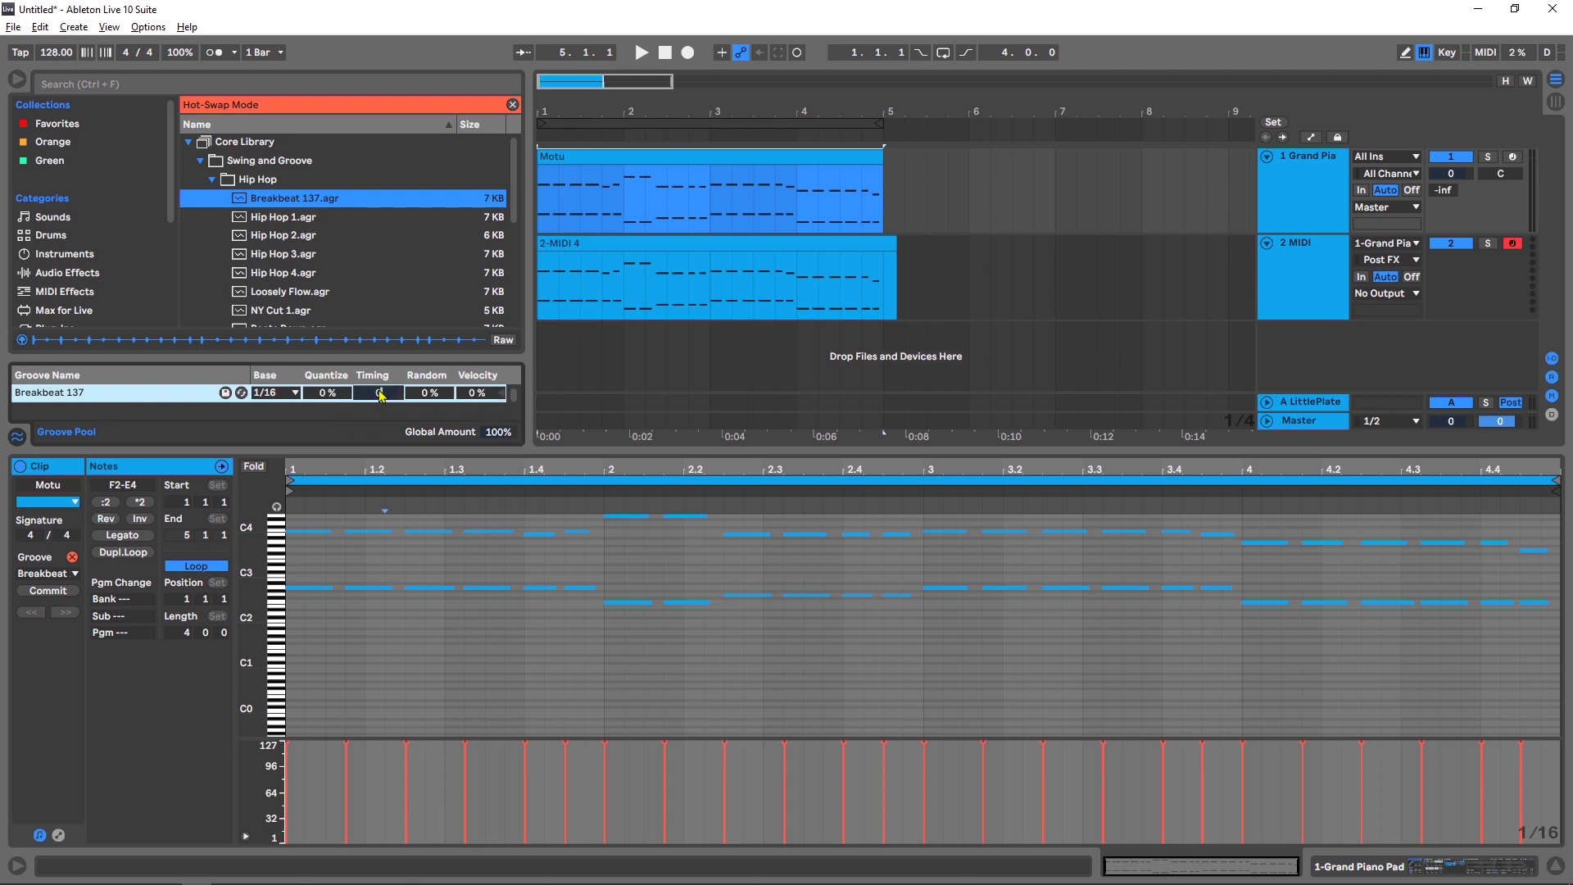
Set the Breakbeat 137 groove to 0% timing and 100% random, then audition it
{"action": "key", "text": "Return"}
{"action": "left_click_drag", "start_coordinate": [430, 393], "coordinate": [429, 311]}
{"action": "left_click", "coordinate": [73, 559]}
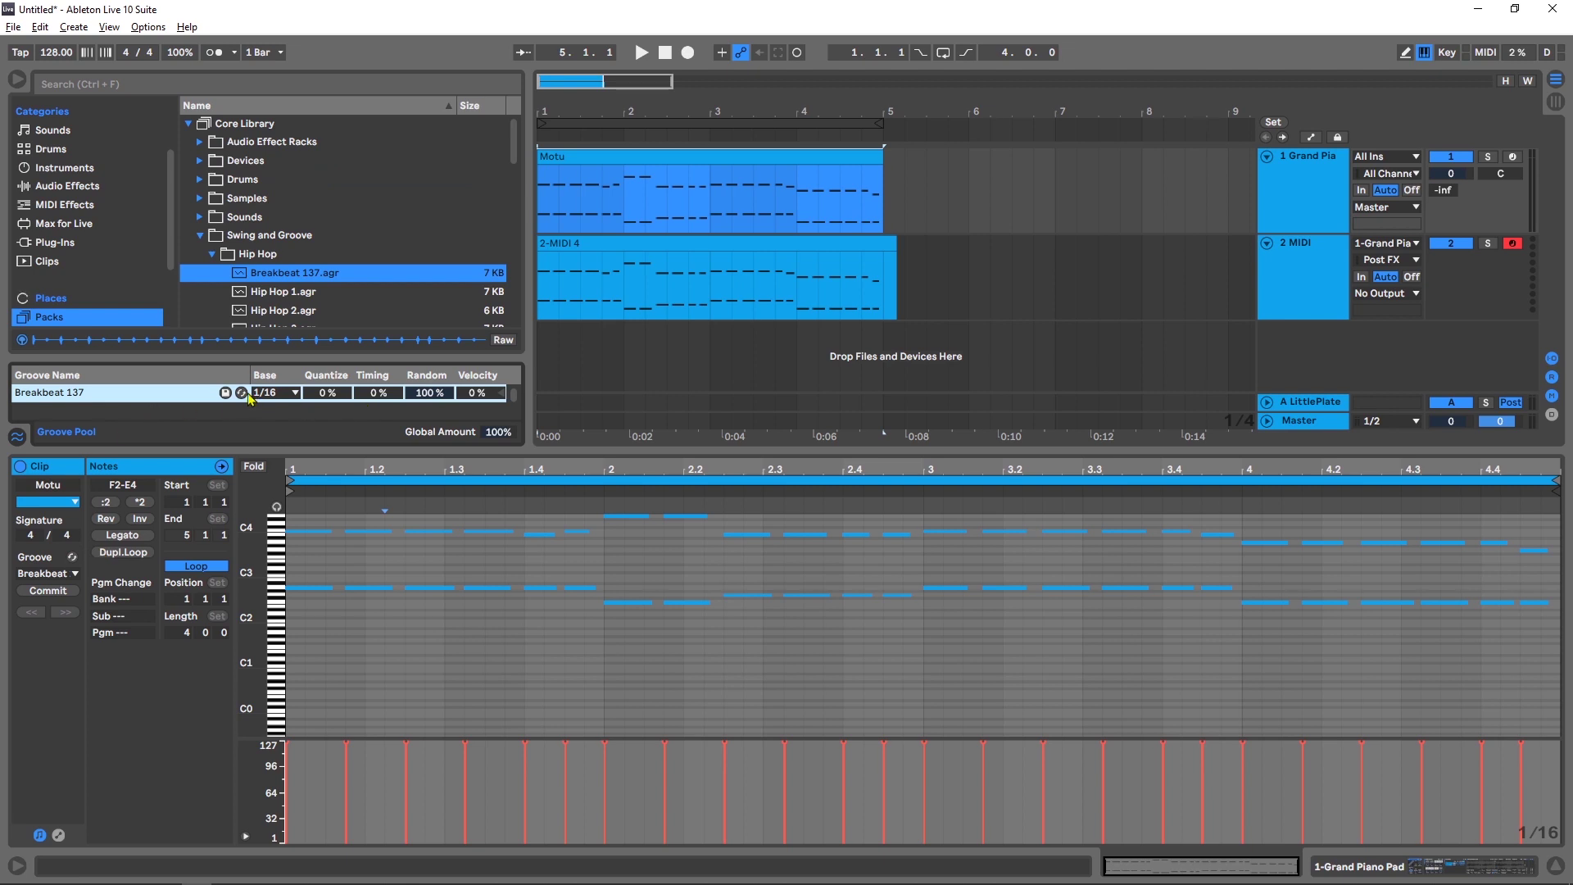
{"action": "key", "text": "space"}
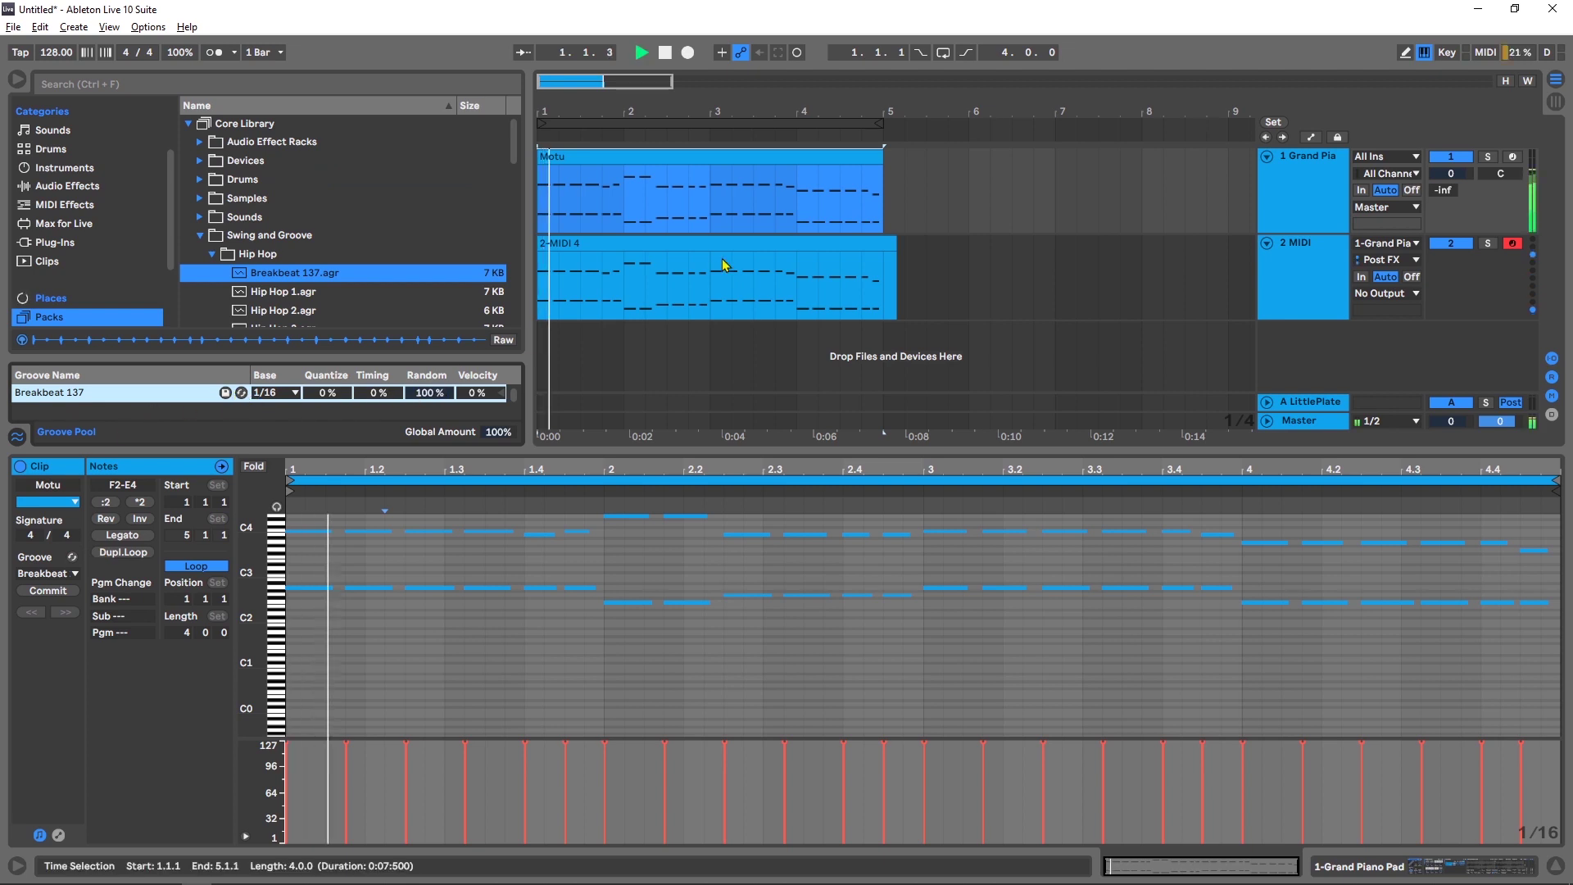
{"action": "key", "text": "space"}
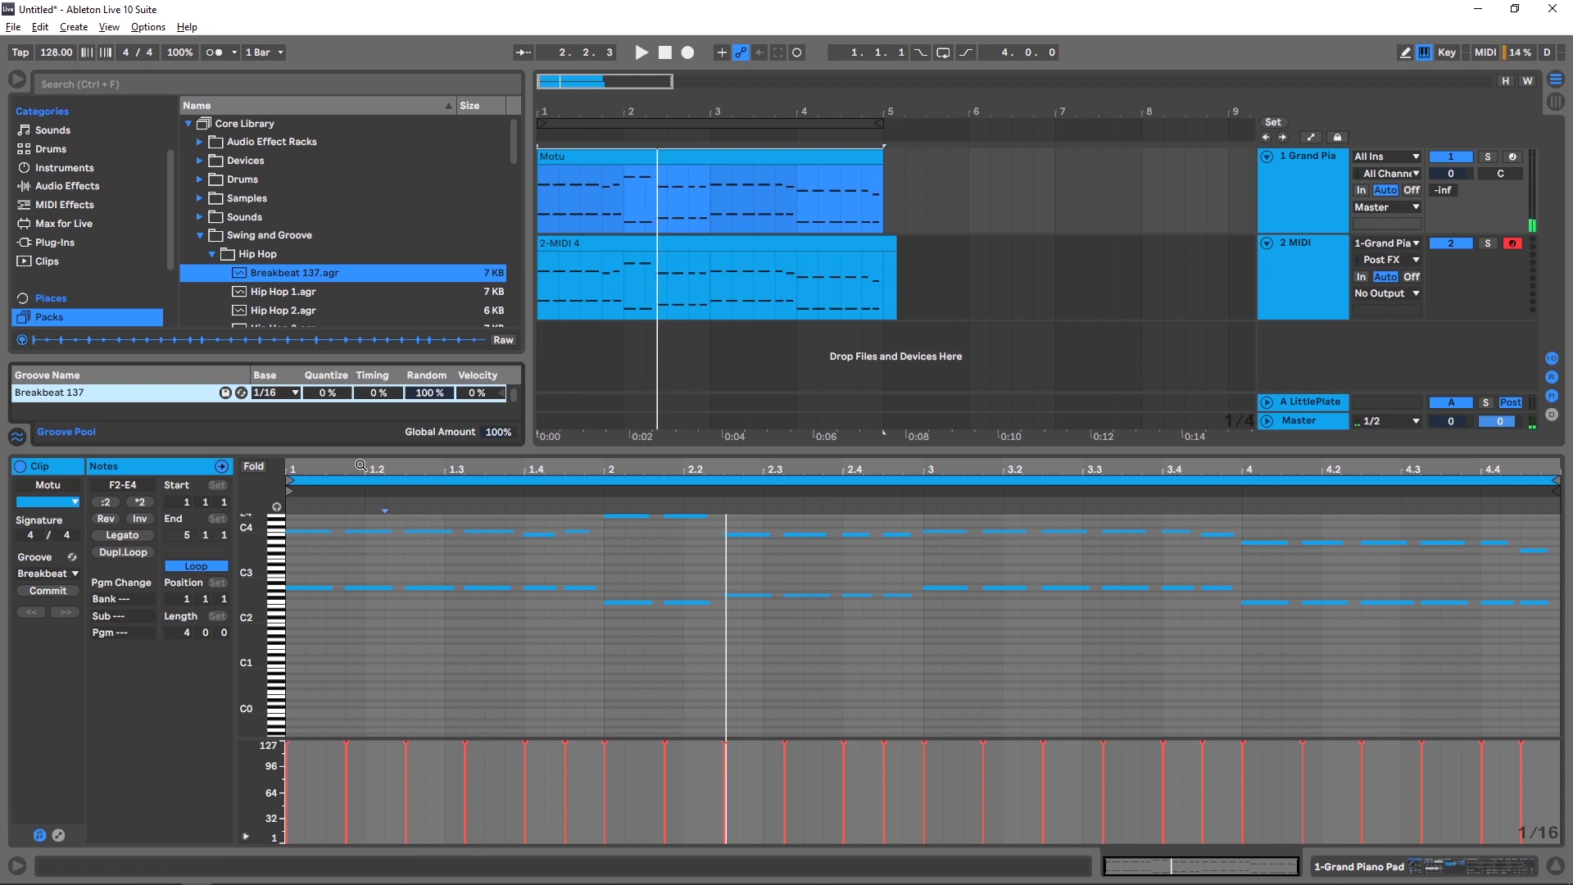
Lower the groove's Random to 20% and start recording a new take on 2 MIDI from the start
{"action": "type", "text": "20"}
{"action": "key", "text": "Return"}
{"action": "key", "text": "space"}
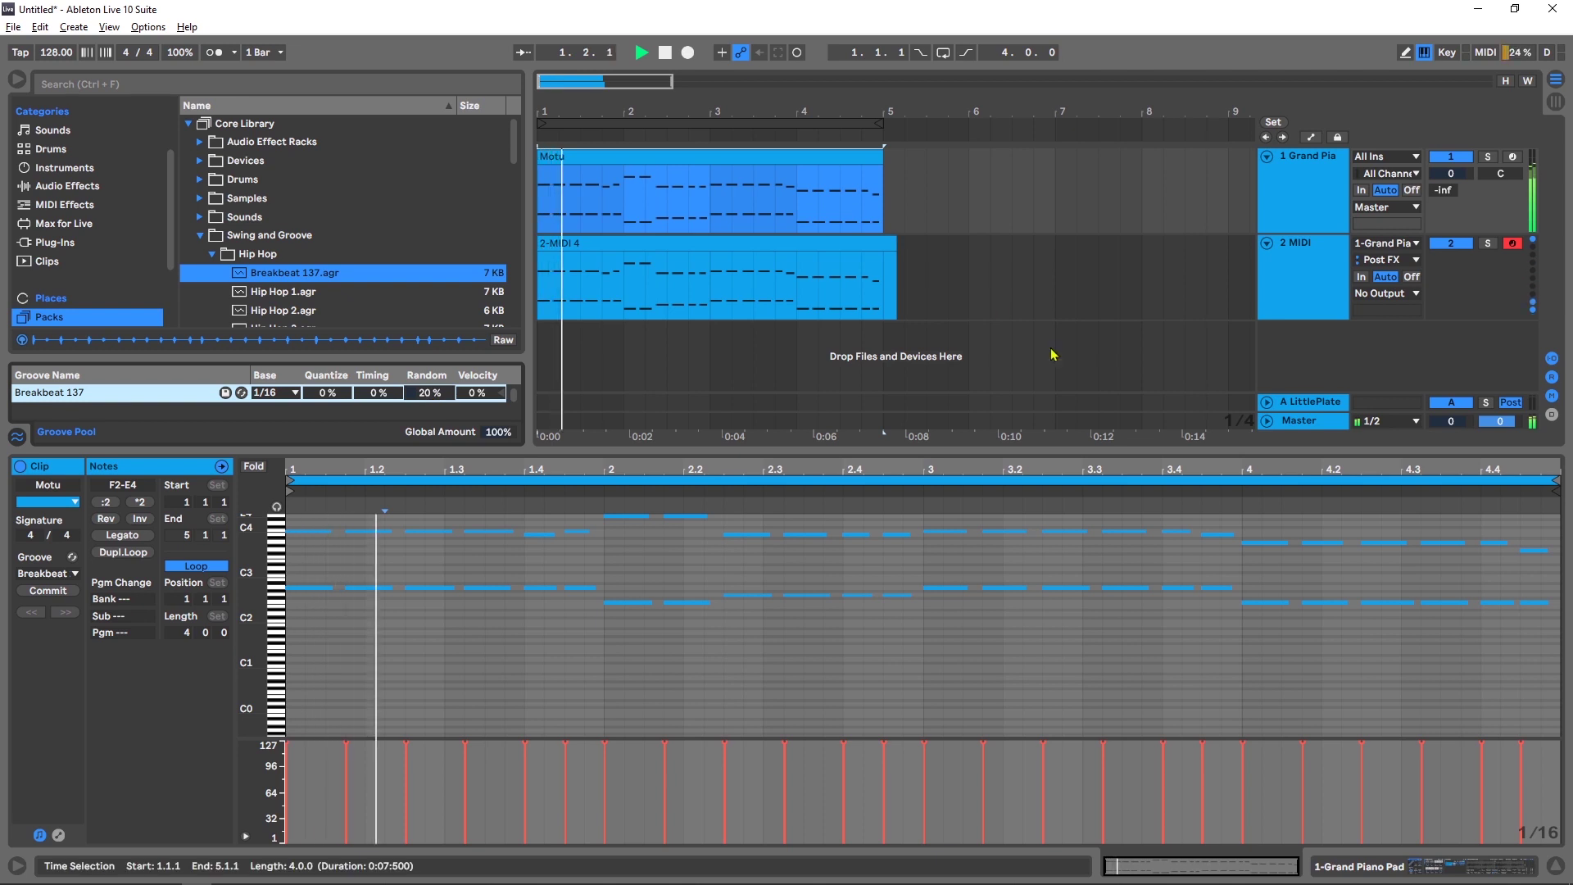
{"action": "left_click", "coordinate": [665, 52]}
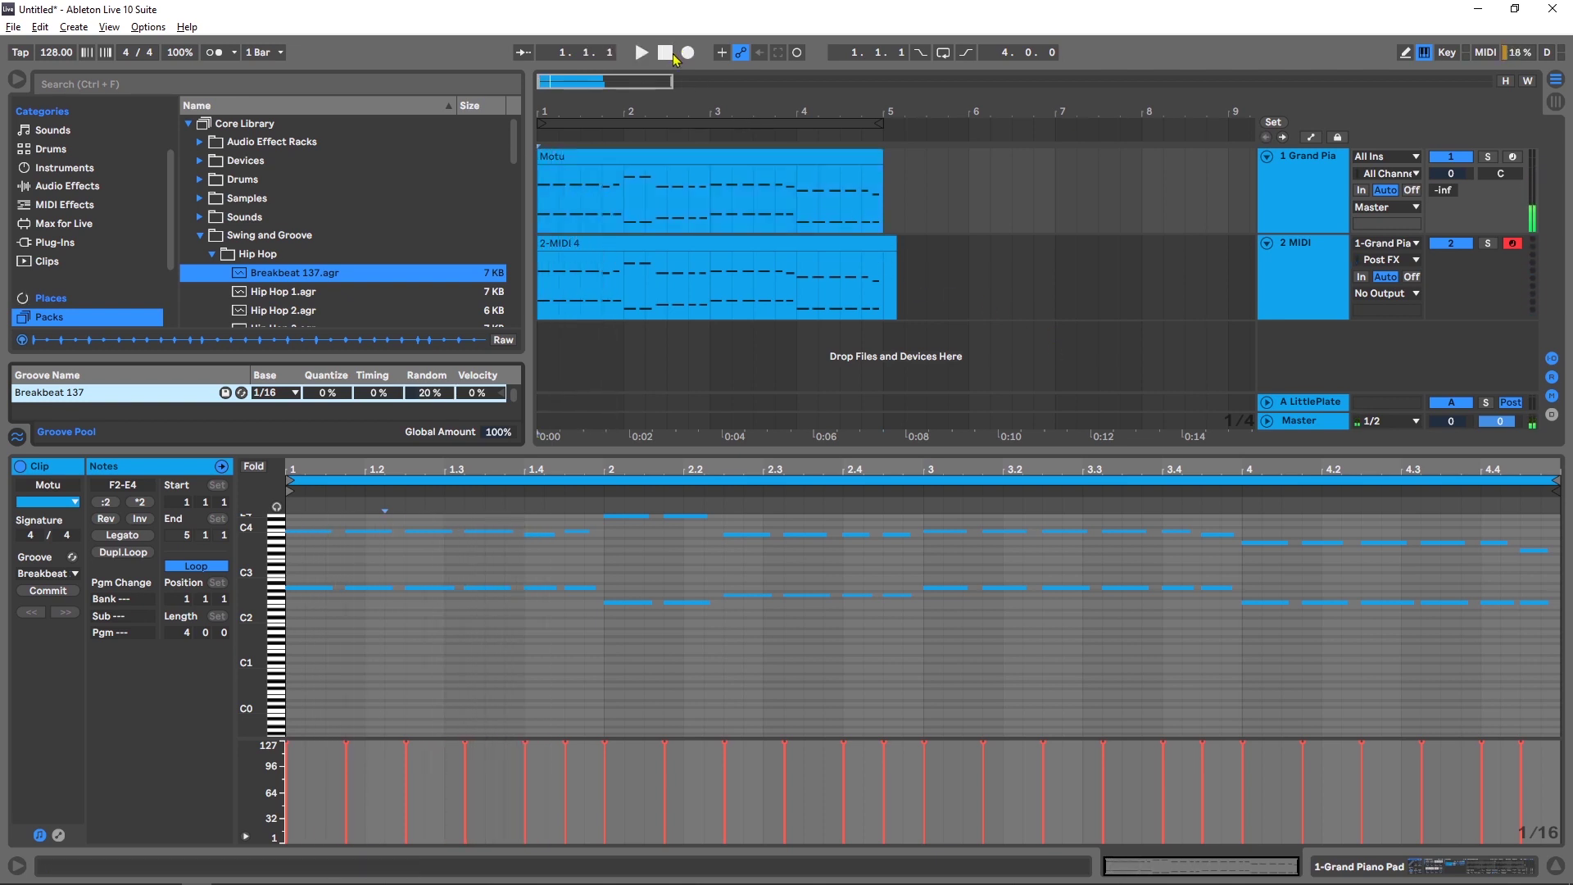
{"action": "left_click", "coordinate": [689, 53]}
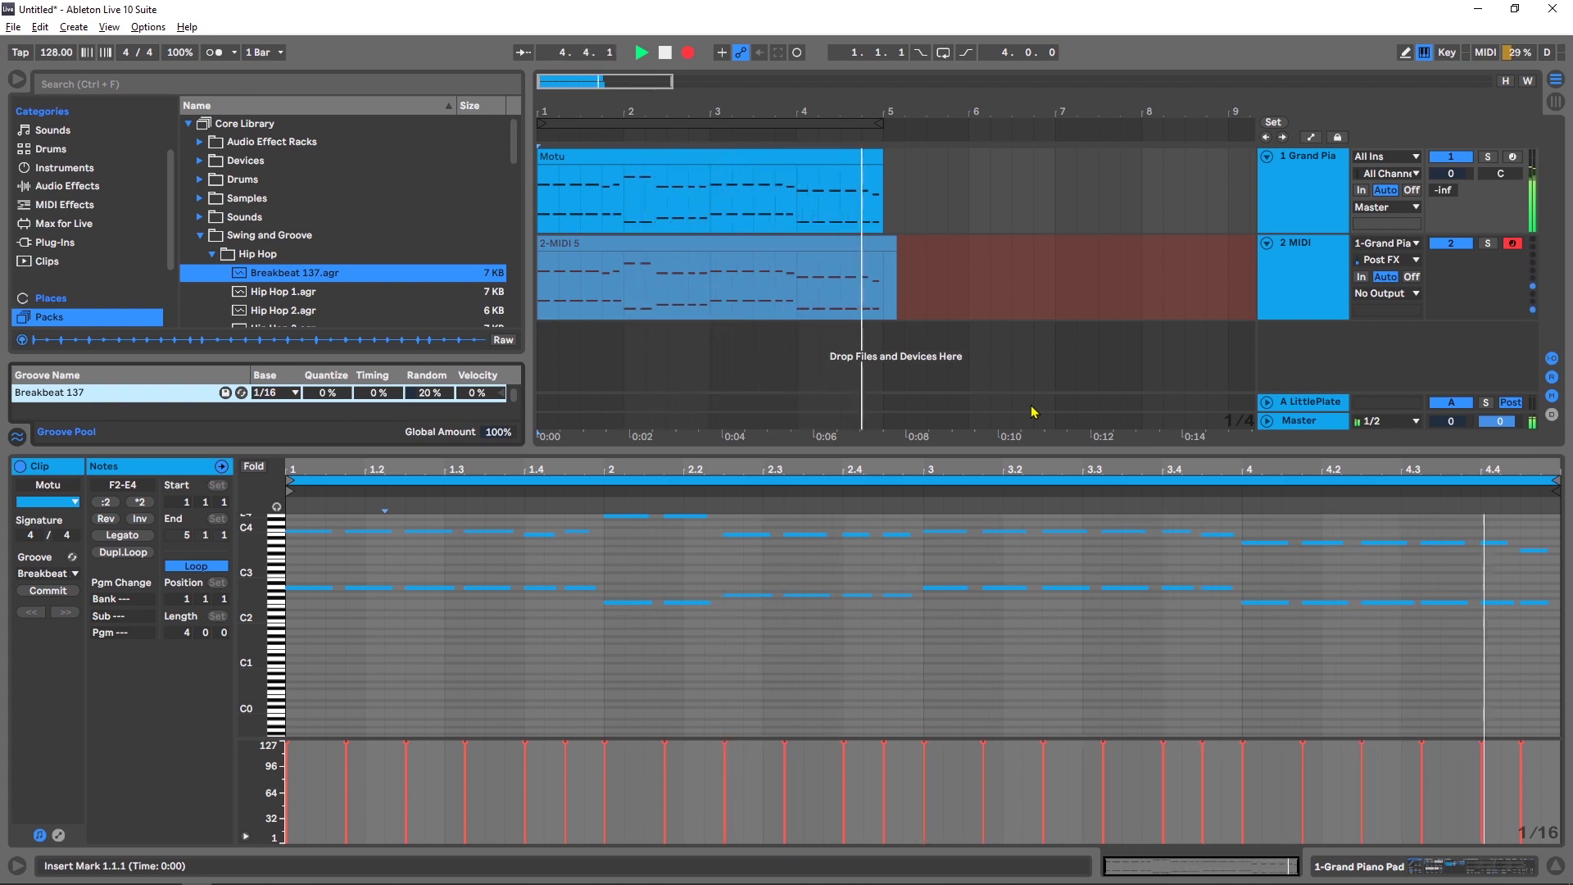
Stop recording the 2-MIDI 5 take and view its notes with their varied velocities
{"action": "key", "text": "space"}
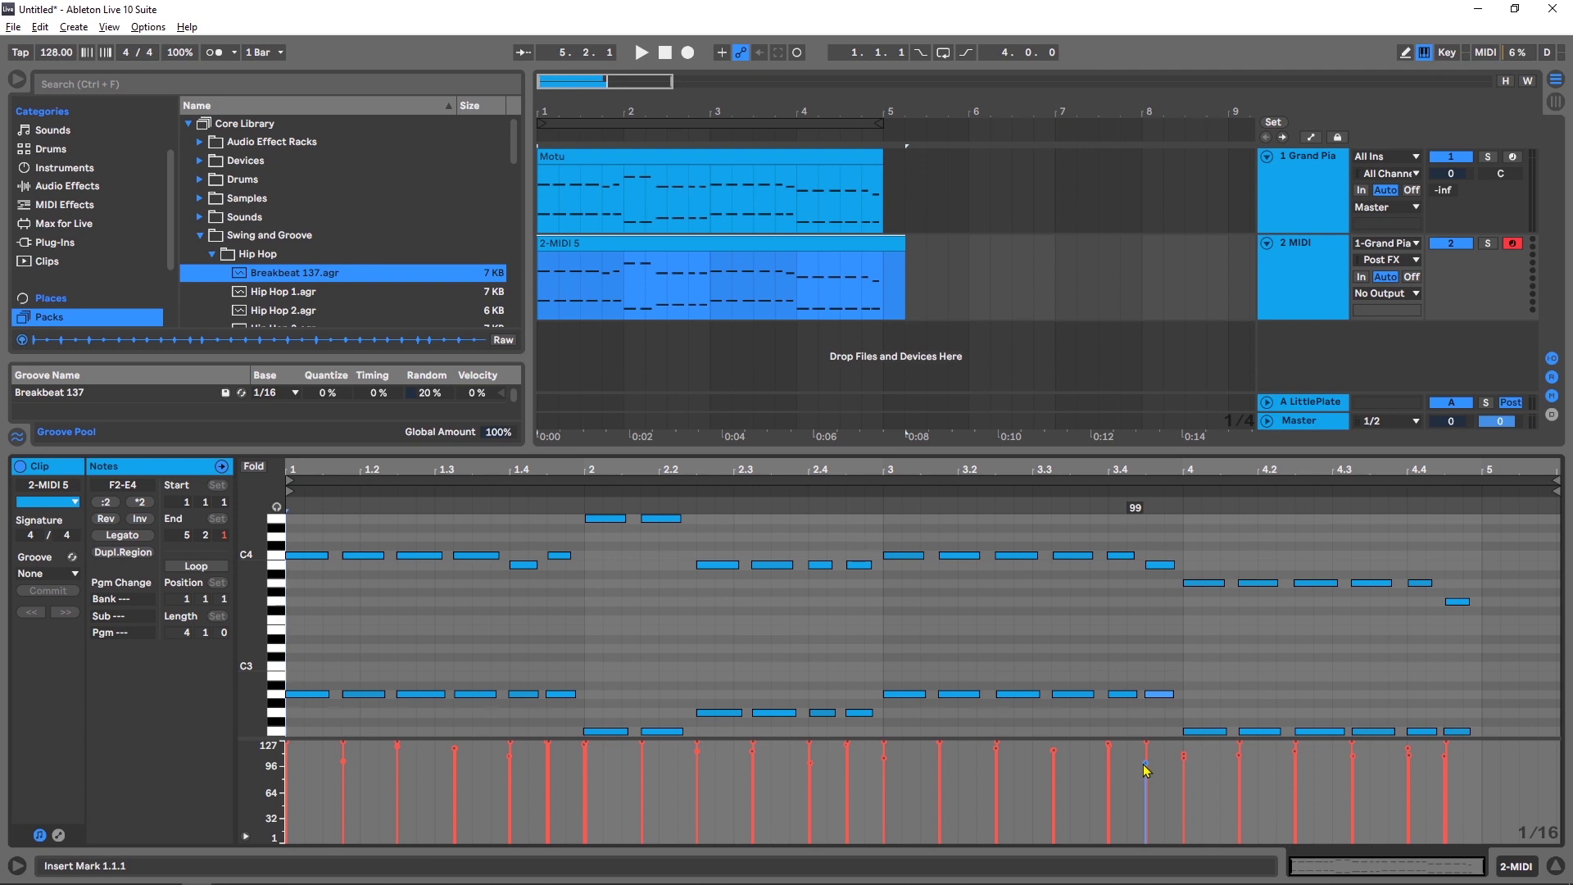
{"action": "mouse_move", "coordinate": [812, 767]}
{"action": "left_click_drag", "start_coordinate": [694, 492], "coordinate": [436, 484]}
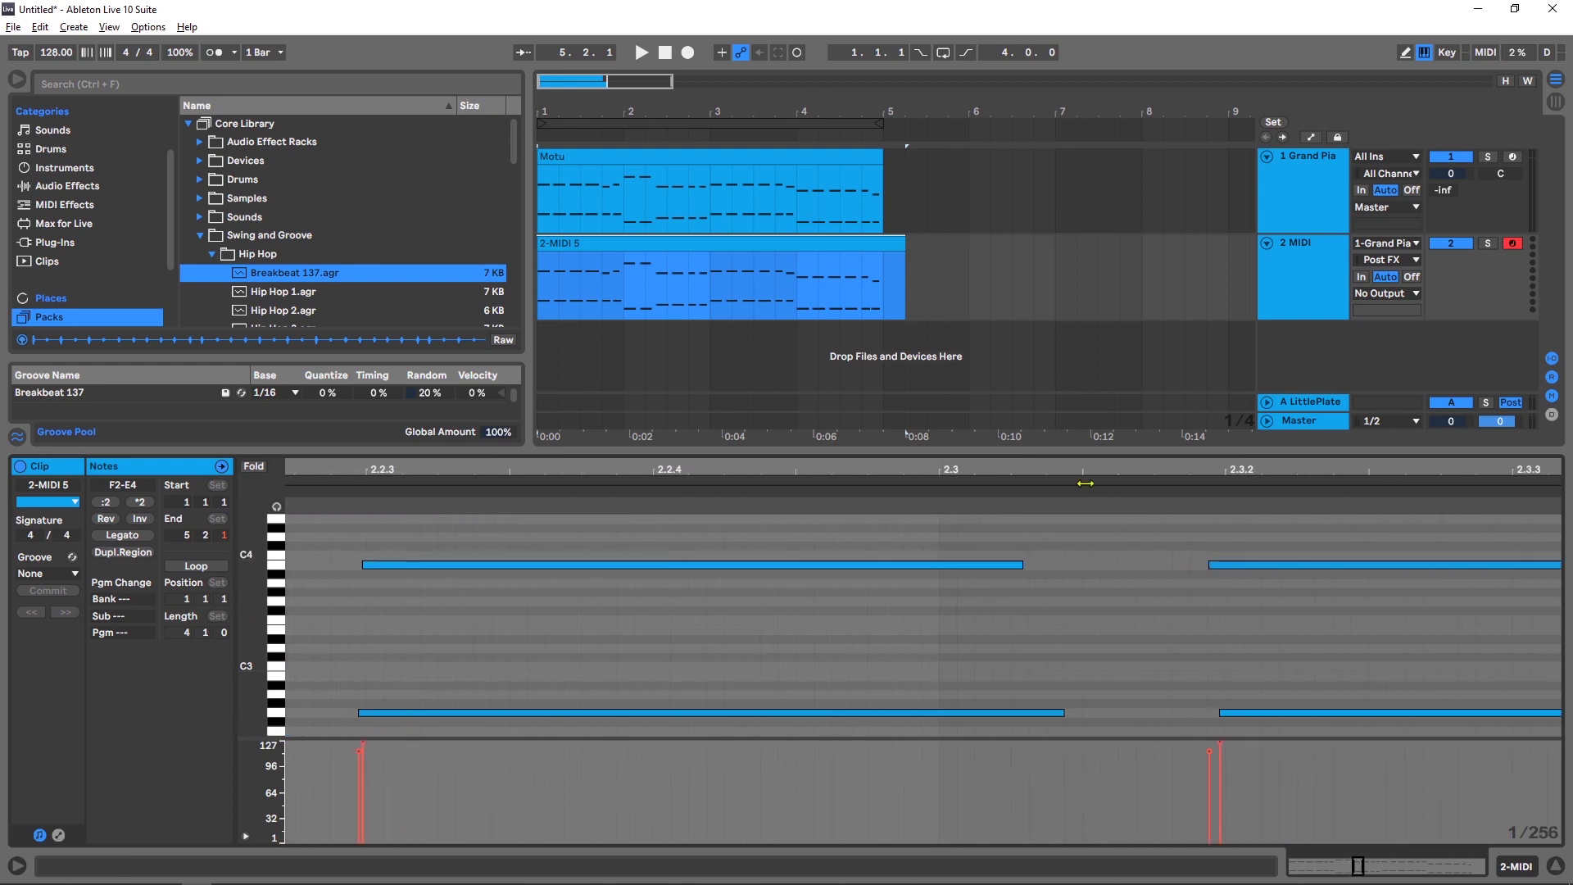
{"action": "left_click_drag", "start_coordinate": [1084, 473], "coordinate": [843, 469]}
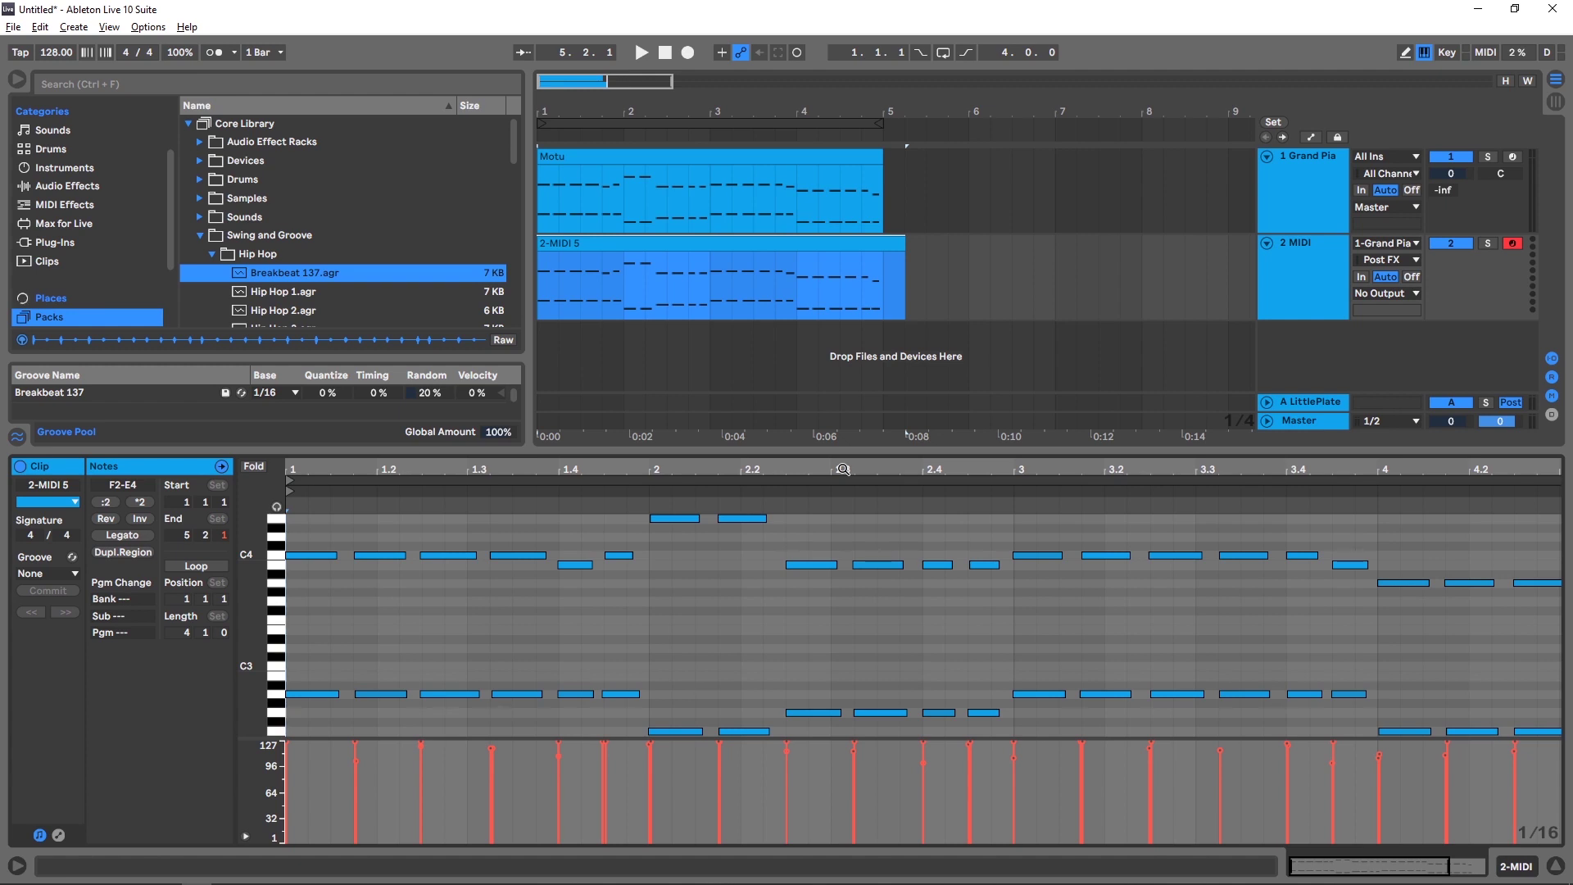
{"action": "left_click_drag", "start_coordinate": [843, 469], "coordinate": [744, 467]}
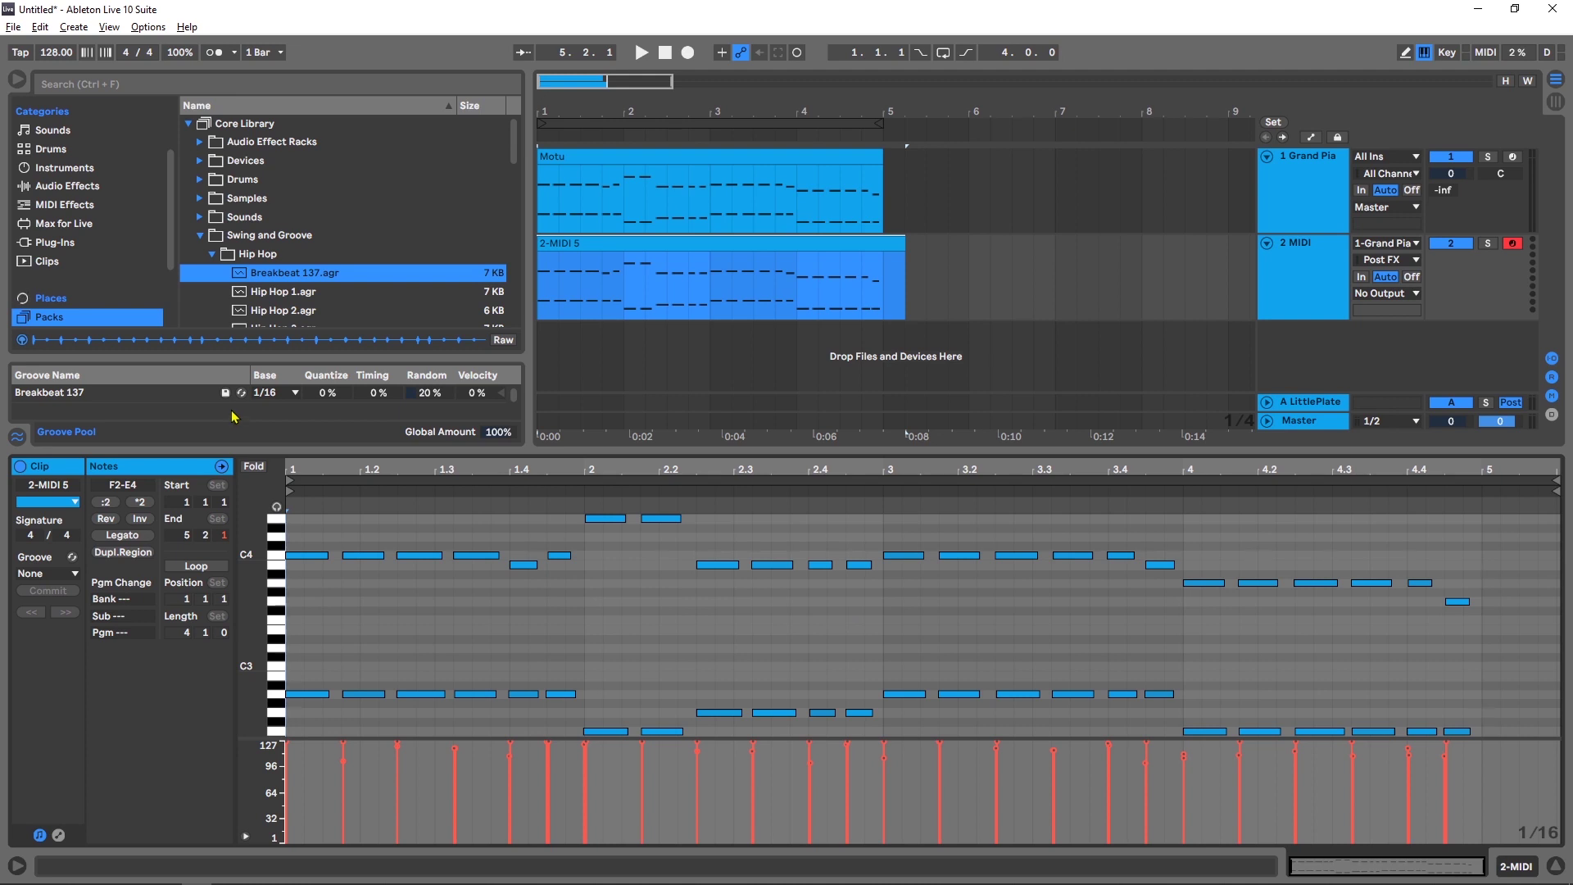
Select the original Motu clip to show it with its Breakbeat groove in the editor
{"action": "left_click", "coordinate": [737, 170]}
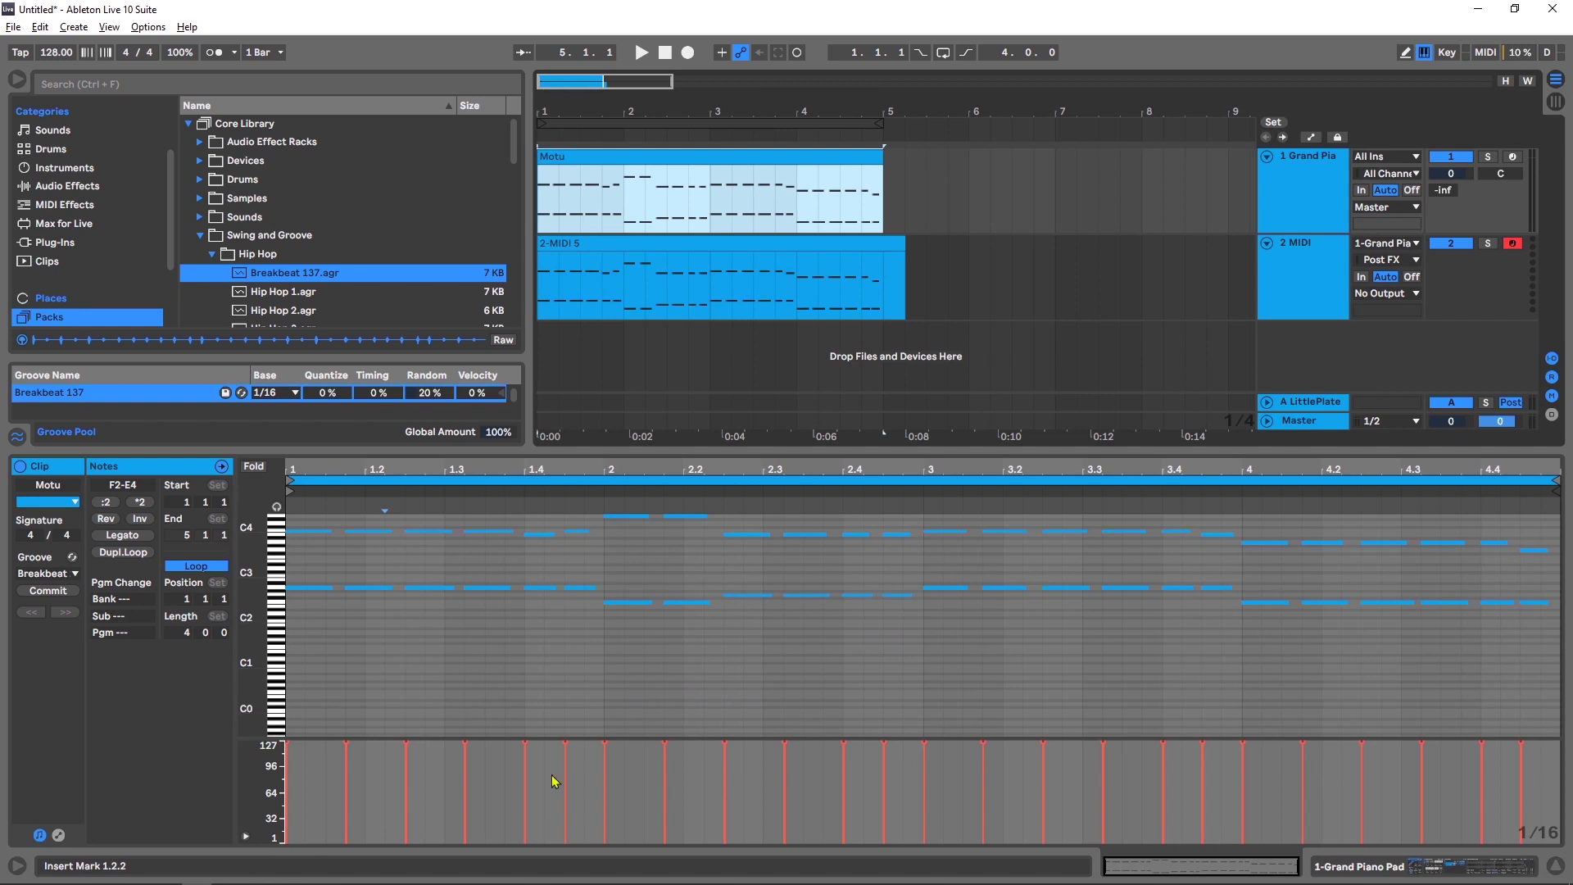